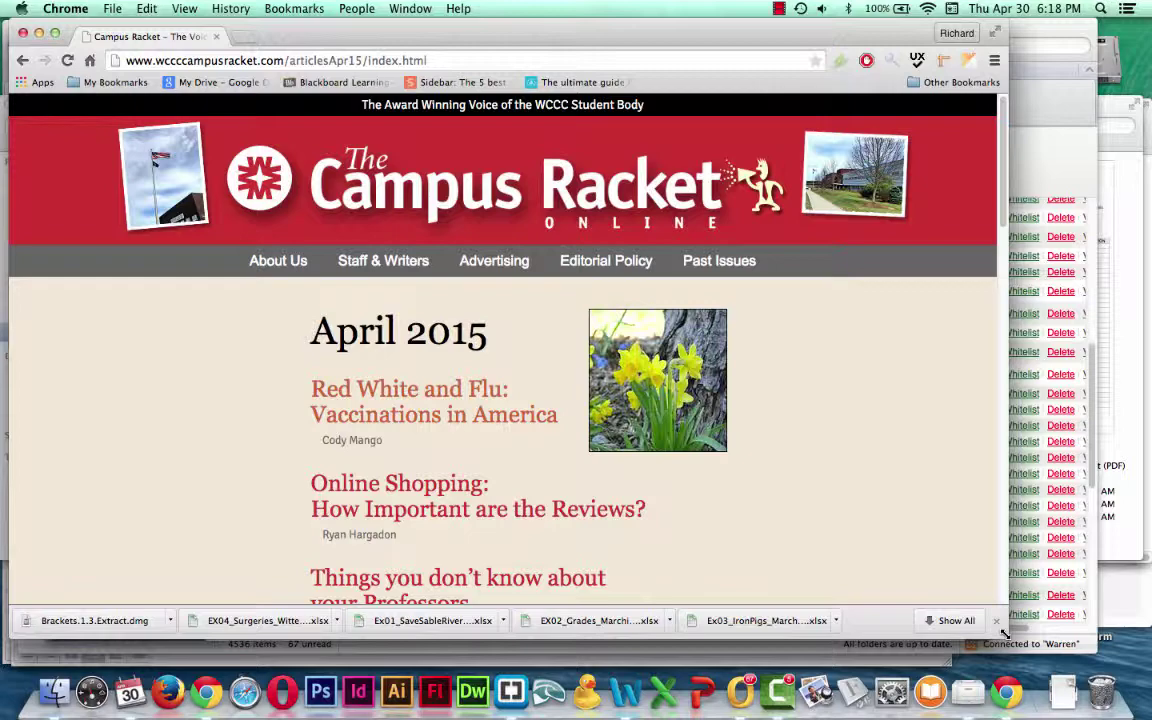
Narrow the Chrome window to its narrow page layout and open the Red White and Flu article
{"action": "left_click_drag", "start_coordinate": [1004, 632], "coordinate": [367, 615]}
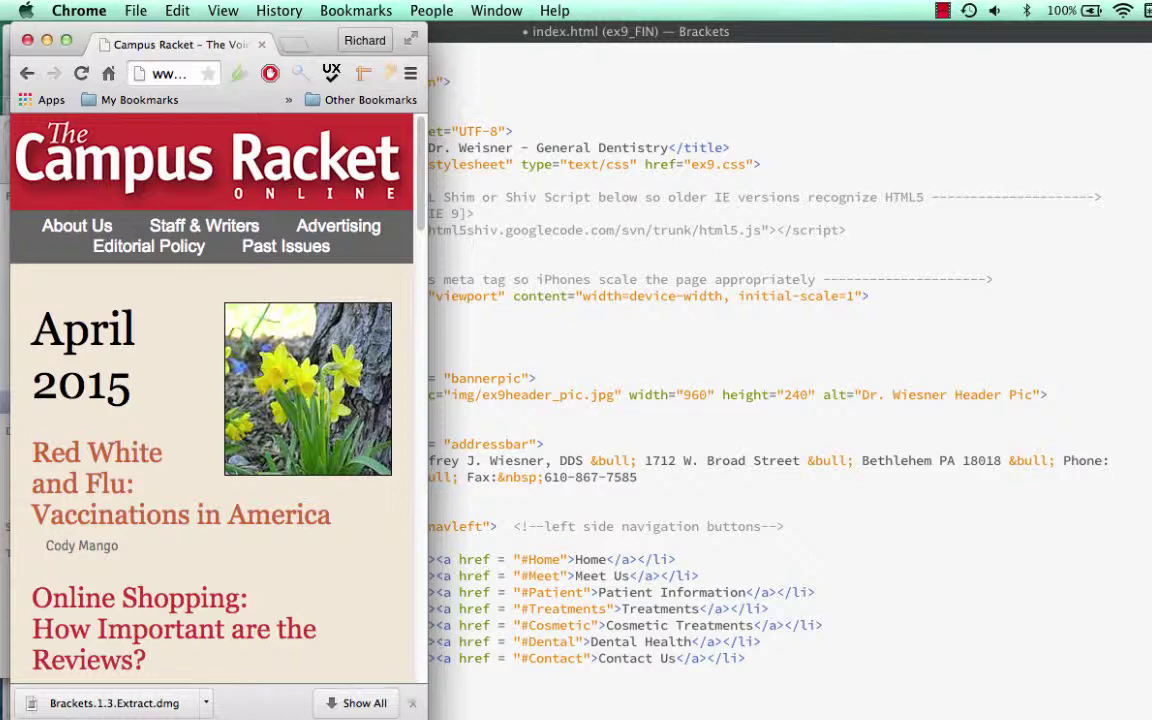
{"action": "left_click_drag", "start_coordinate": [427, 660], "coordinate": [409, 660]}
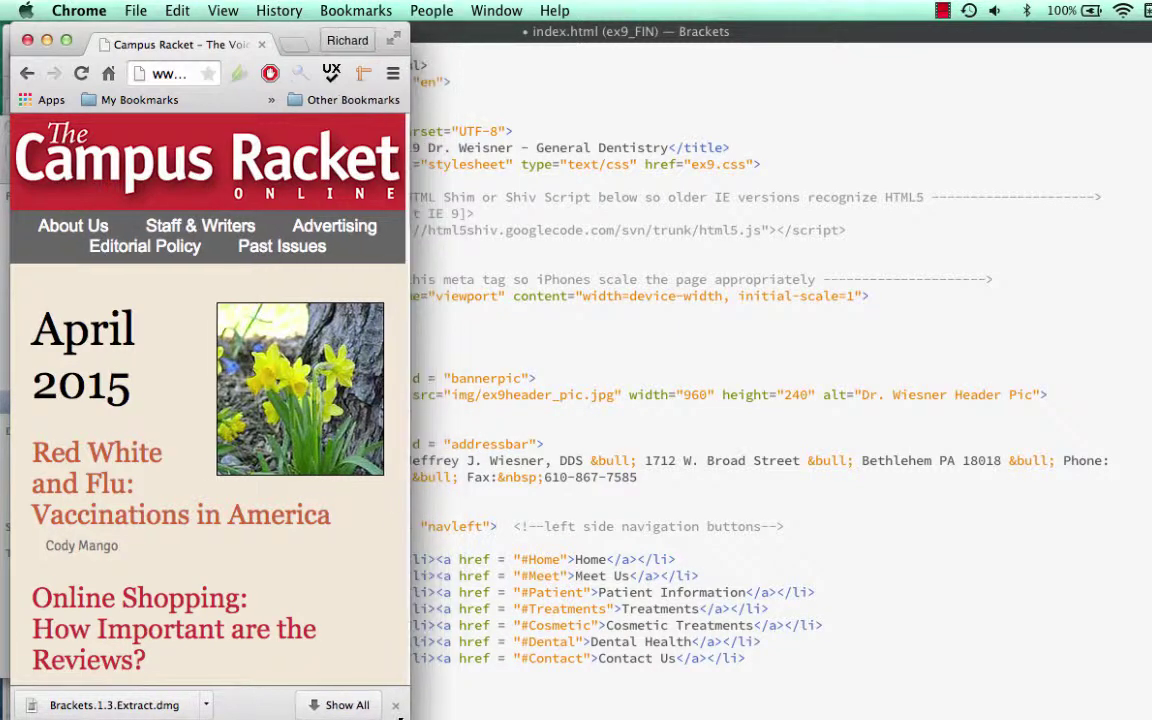
{"action": "left_click", "coordinate": [134, 445]}
Scroll through the vaccinations article, then widen the window so the photo sits beside the text
{"action": "scroll", "coordinate": [134, 440], "scroll_direction": "down", "scroll_amount": 10}
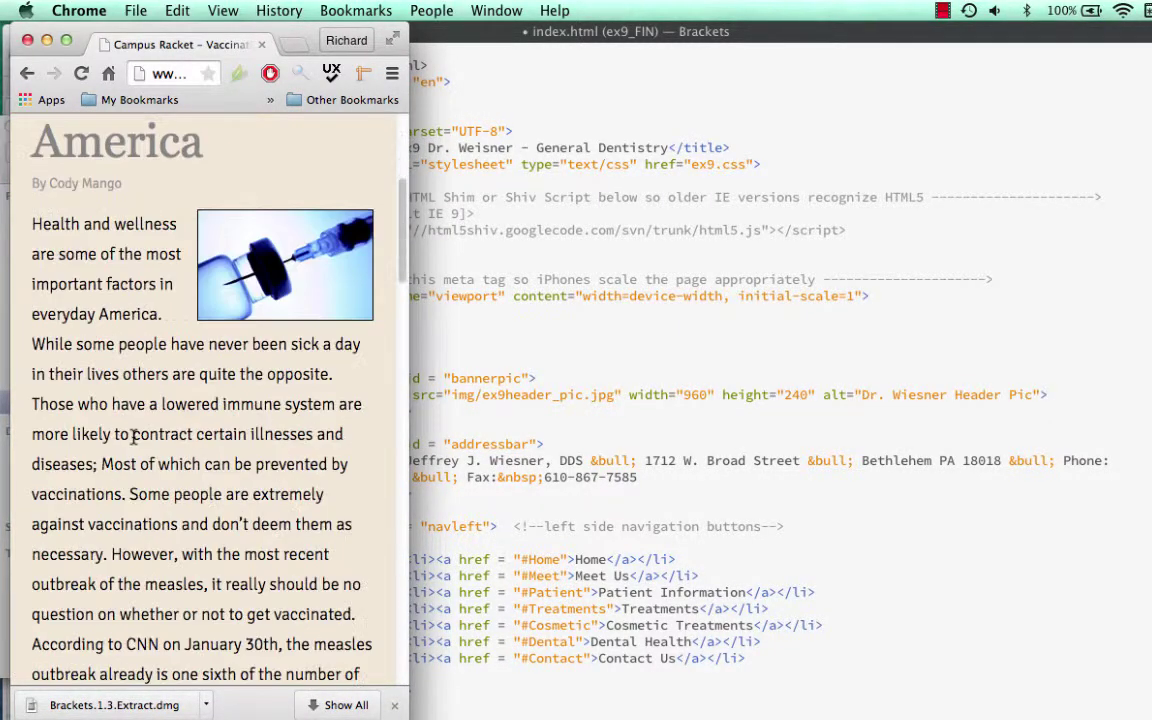
{"action": "scroll", "coordinate": [134, 443], "scroll_direction": "down", "scroll_amount": 5}
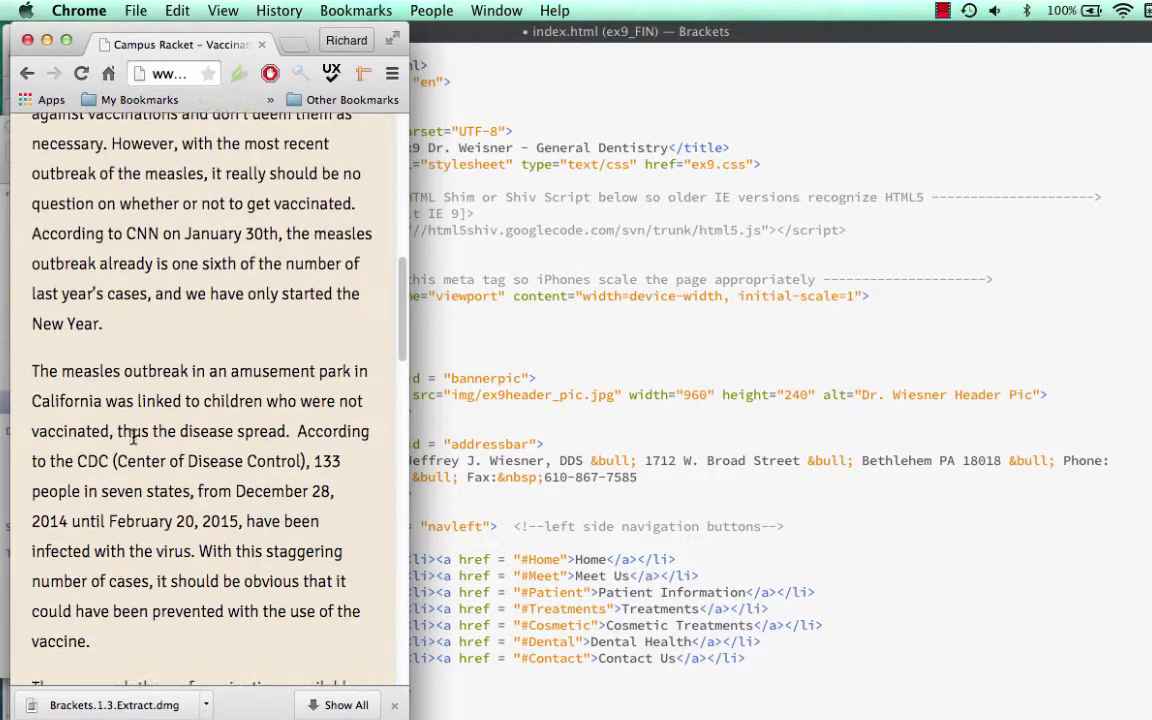
{"action": "scroll", "coordinate": [134, 443], "scroll_direction": "up", "scroll_amount": 15}
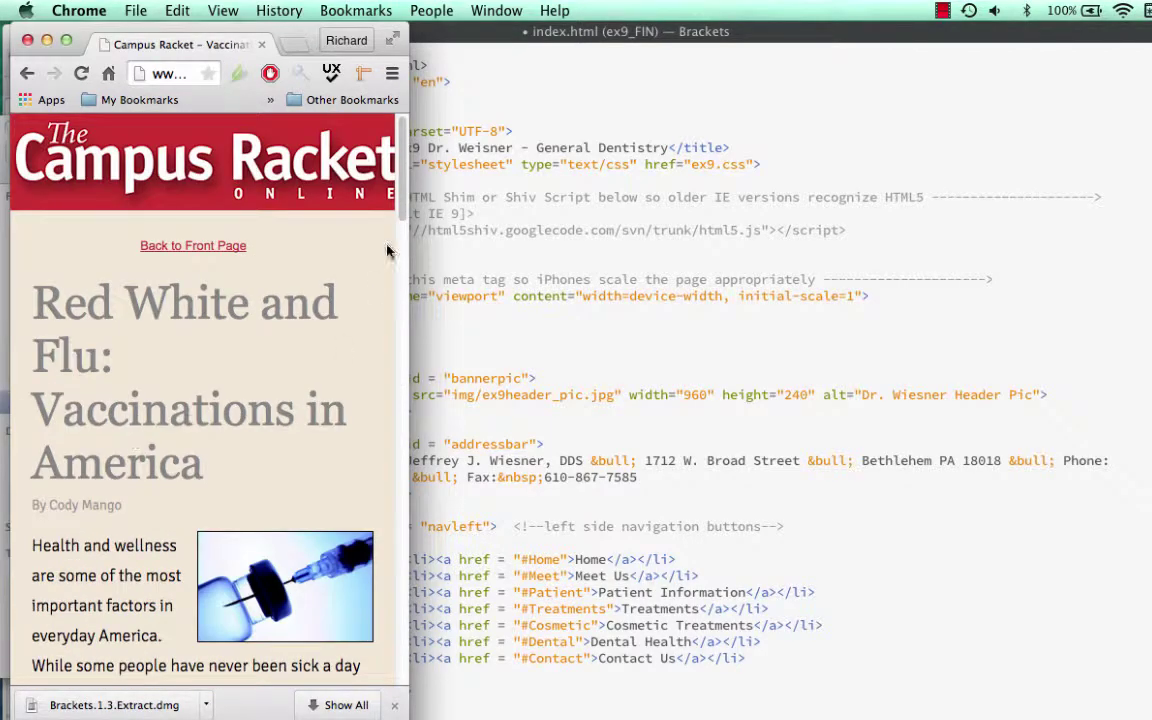
{"action": "left_click_drag", "start_coordinate": [409, 719], "coordinate": [1095, 719]}
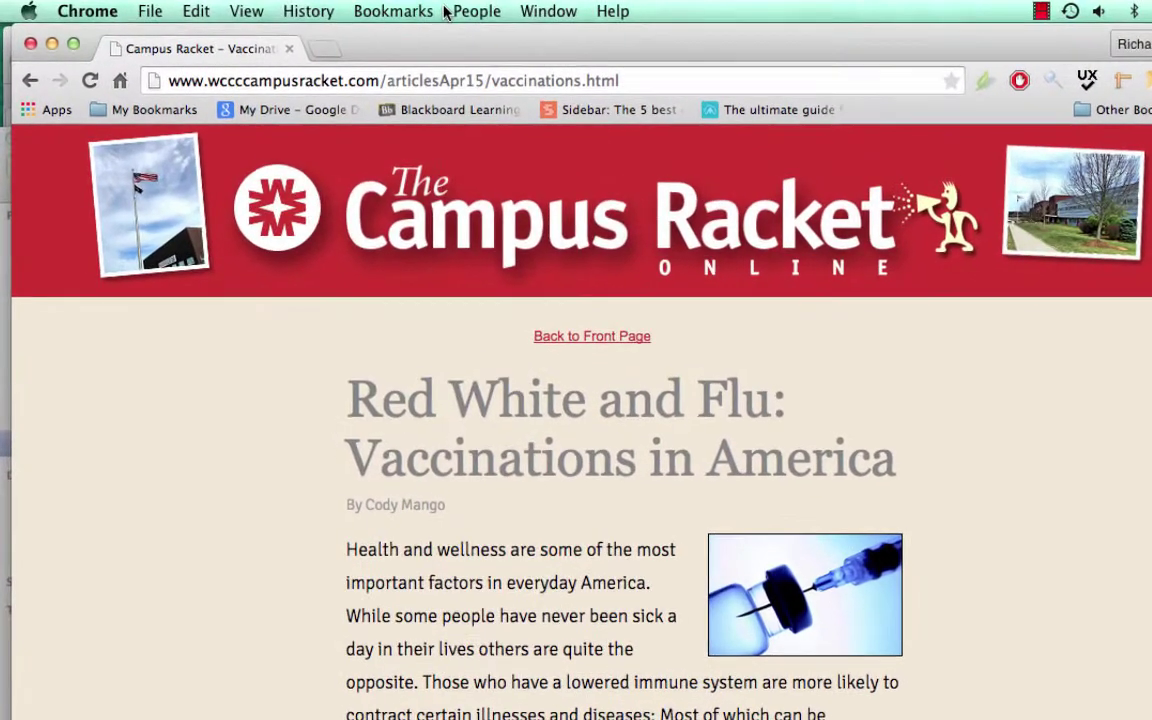
Show vaccinations.html's page source in a new tab via View > Developer > View Source
{"action": "scroll", "coordinate": [288, 411], "scroll_direction": "down", "scroll_amount": 1}
{"action": "scroll", "coordinate": [288, 414], "scroll_direction": "up", "scroll_amount": 1}
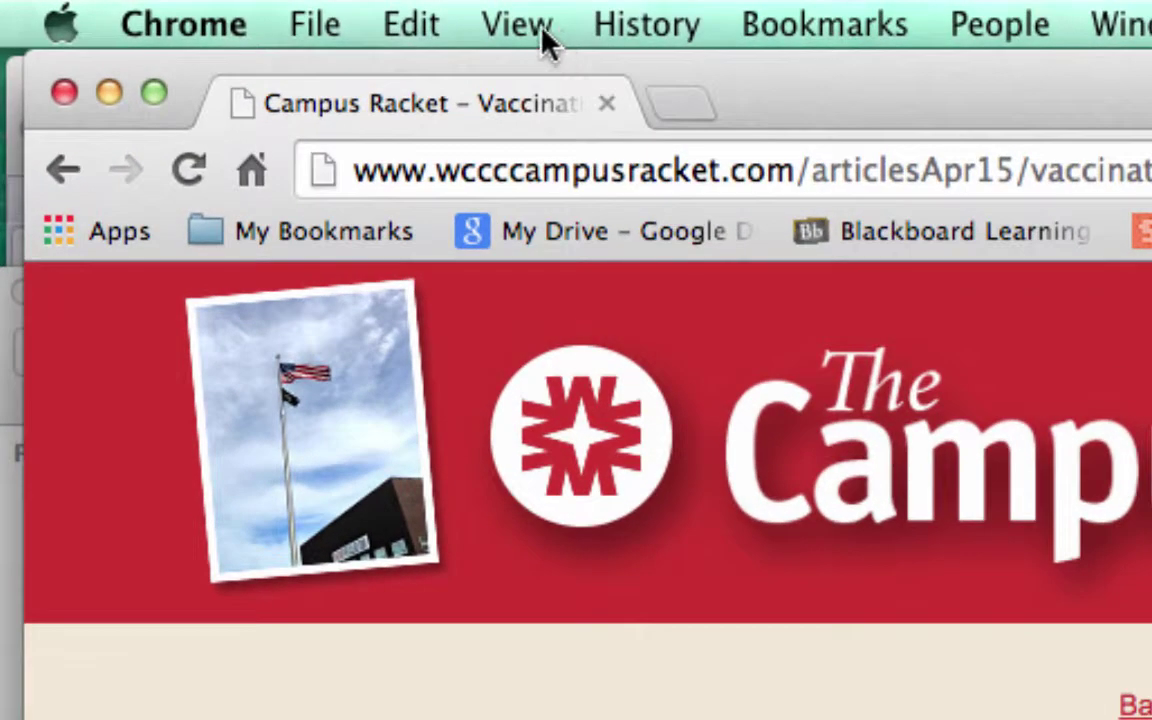
{"action": "left_click", "coordinate": [248, 11]}
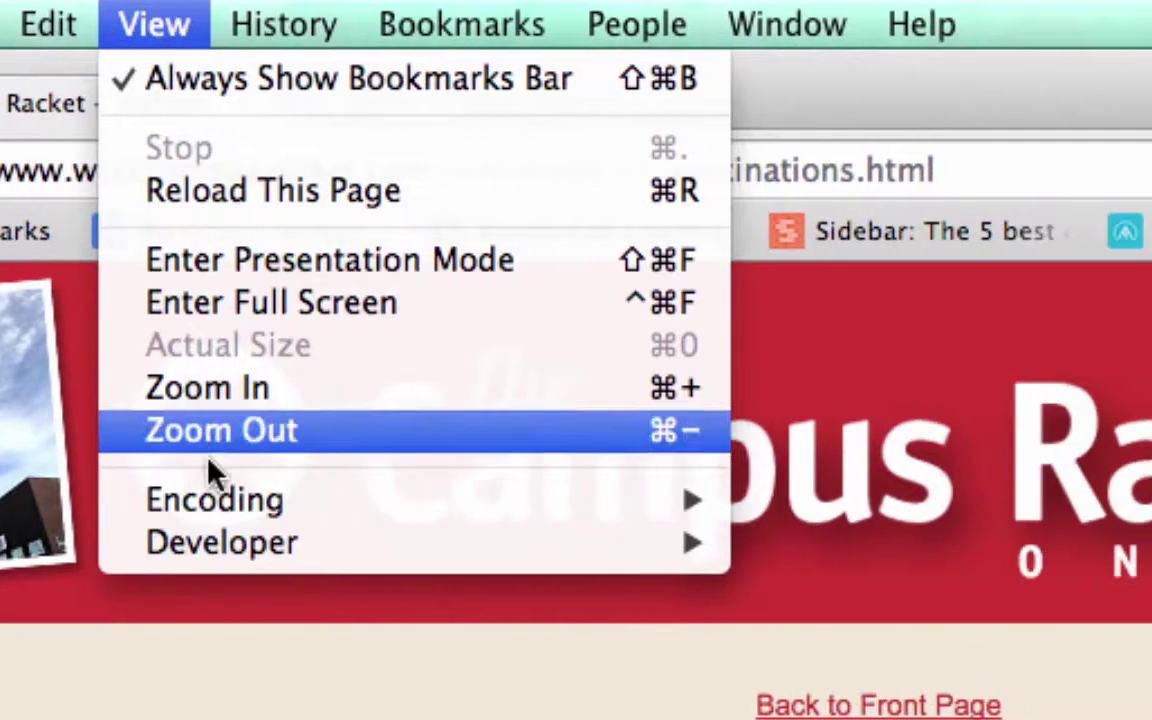
{"action": "mouse_move", "coordinate": [575, 545]}
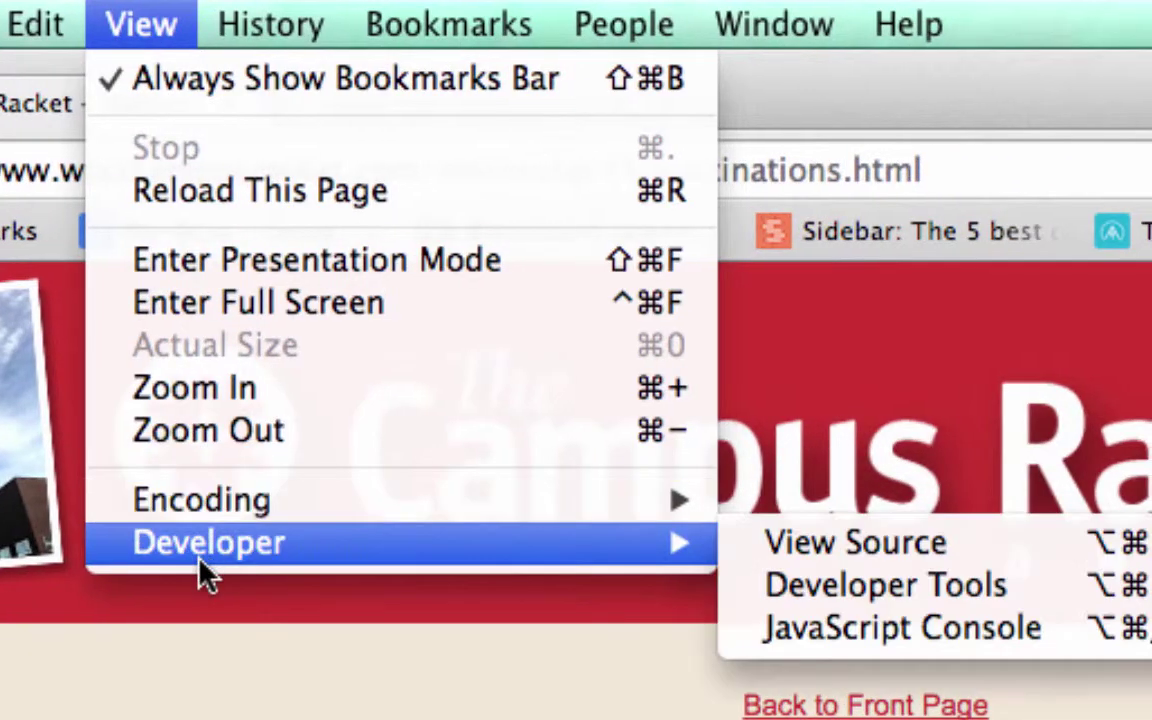
{"action": "left_click", "coordinate": [900, 543]}
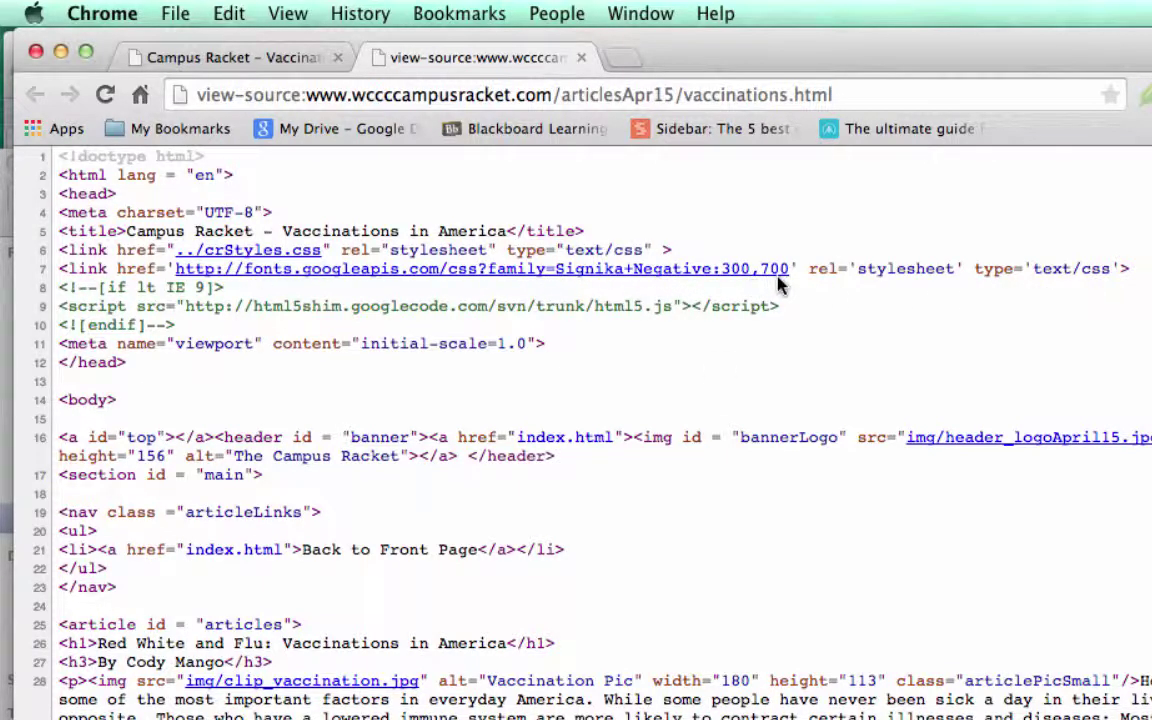
Open the linked crStyles.css stylesheet and scroll through its font-family rules
{"action": "left_click", "coordinate": [281, 256]}
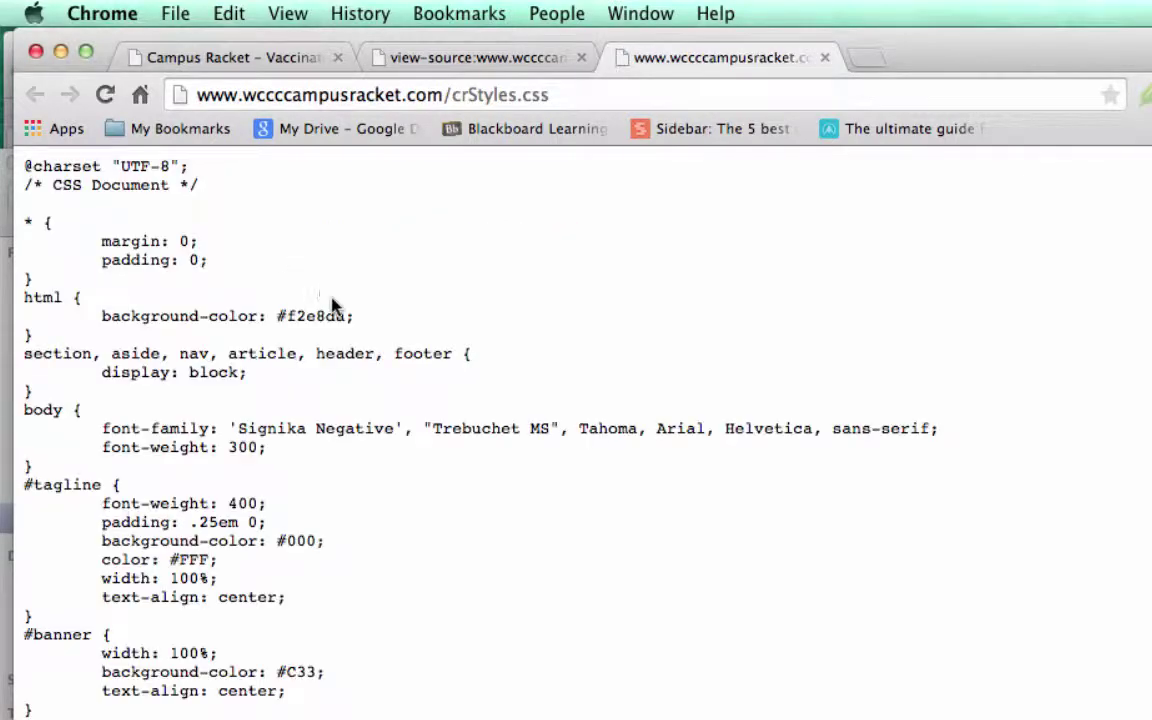
{"action": "scroll", "coordinate": [334, 303], "scroll_direction": "down", "scroll_amount": 3}
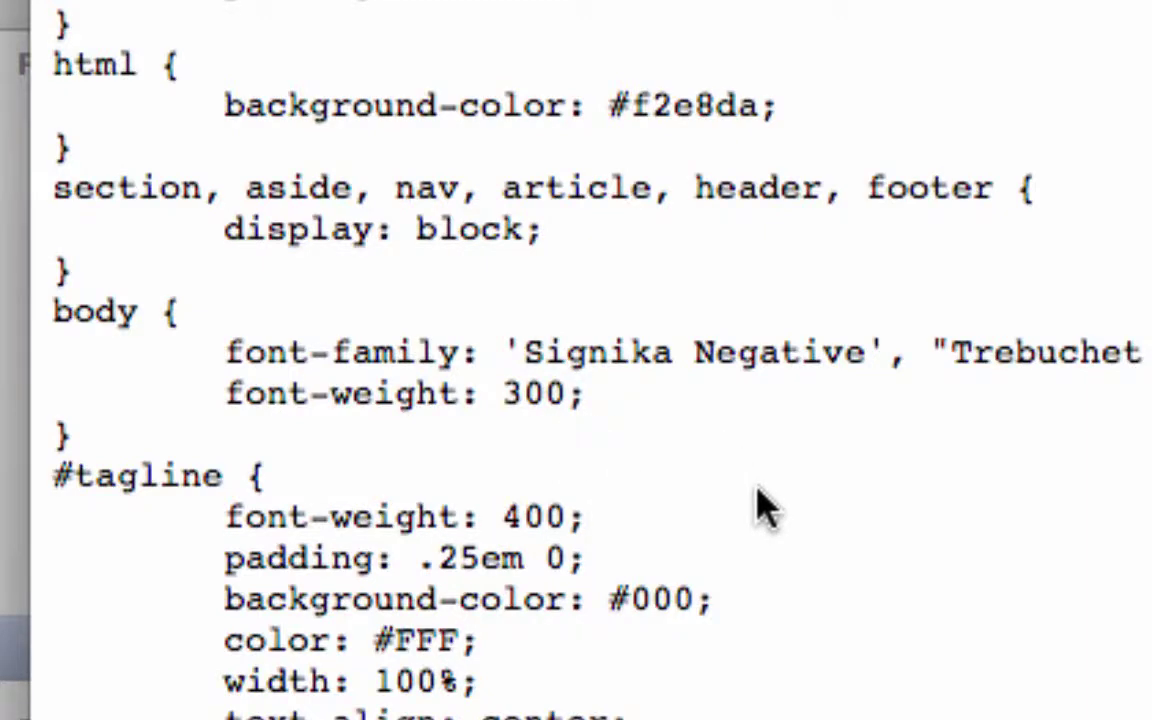
{"action": "scroll", "coordinate": [753, 507], "scroll_direction": "down", "scroll_amount": 5}
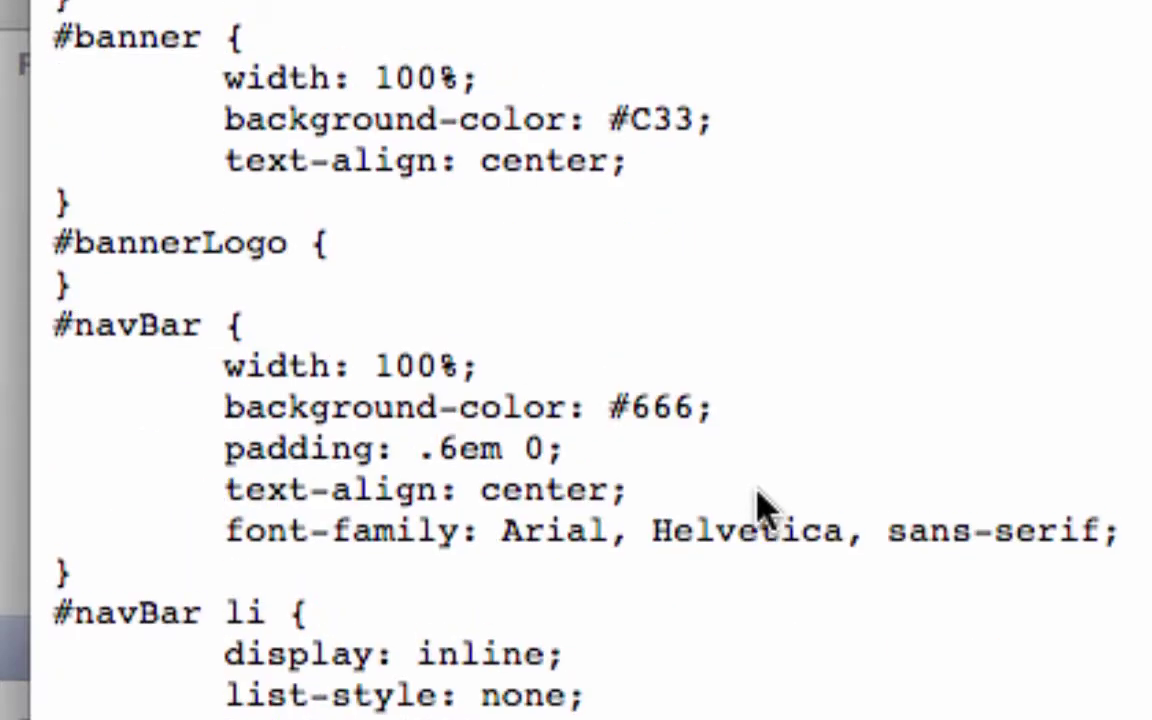
{"action": "scroll", "coordinate": [765, 510], "scroll_direction": "up", "scroll_amount": 7}
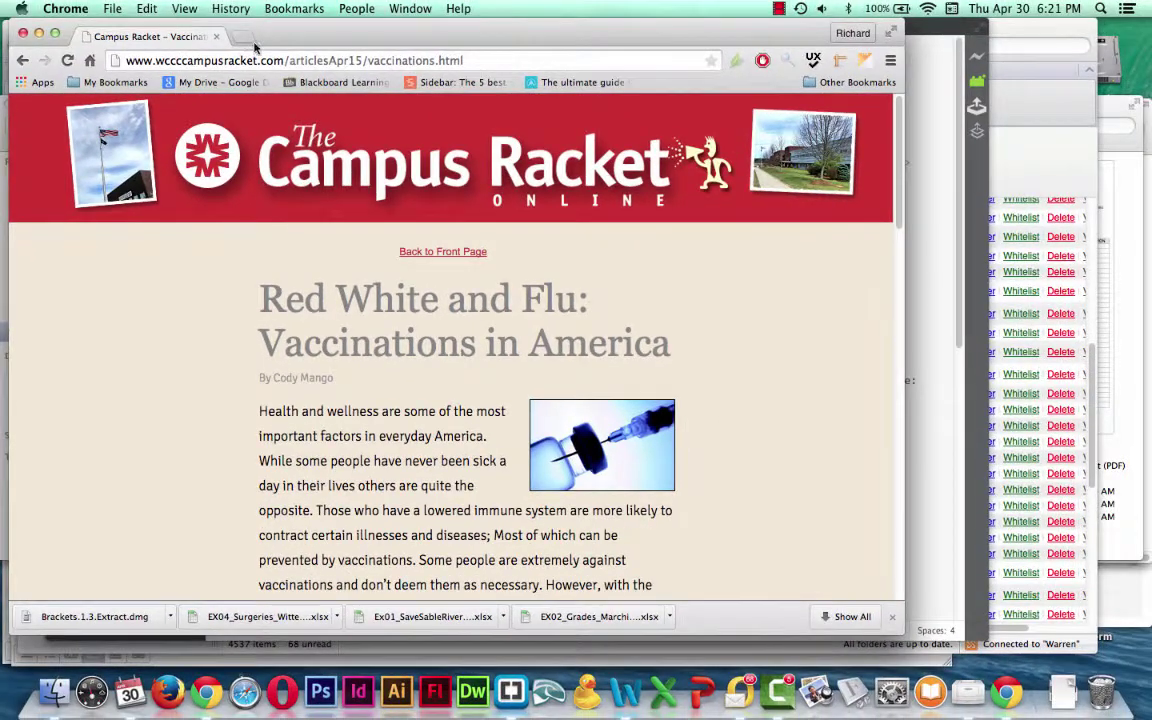
In a new tab, go to google.com/fonts using the 'goo' omnibox suggestion
{"action": "left_click", "coordinate": [246, 38]}
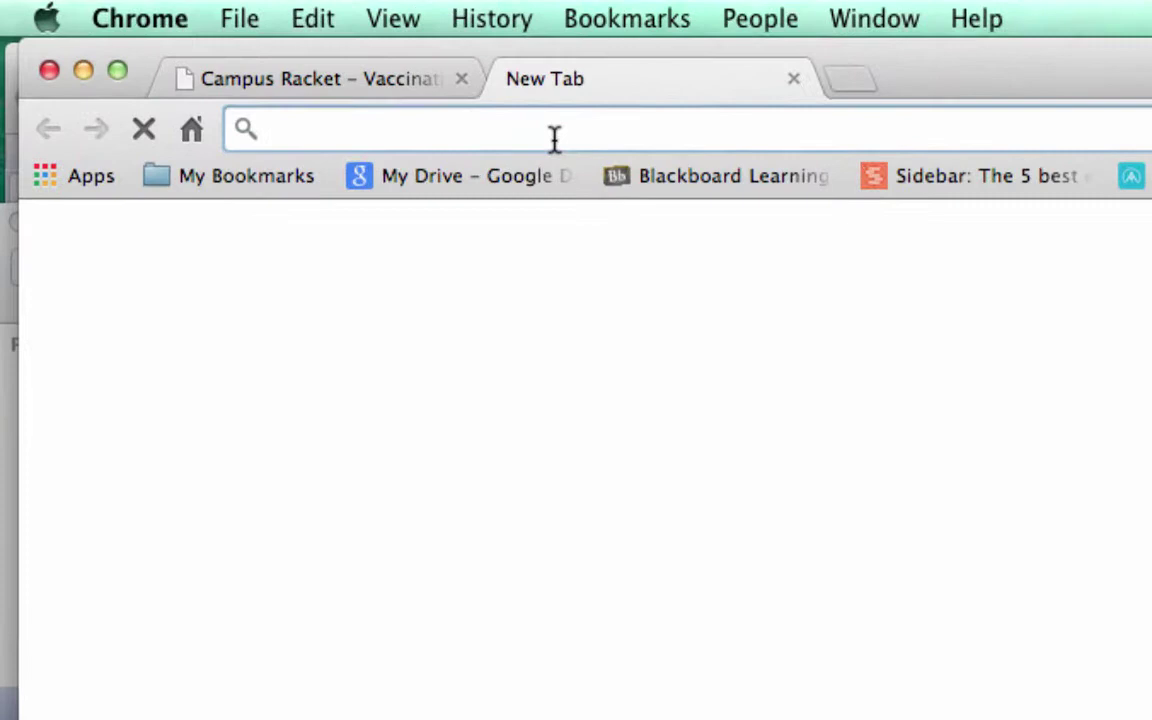
{"action": "type", "text": "google.com"}
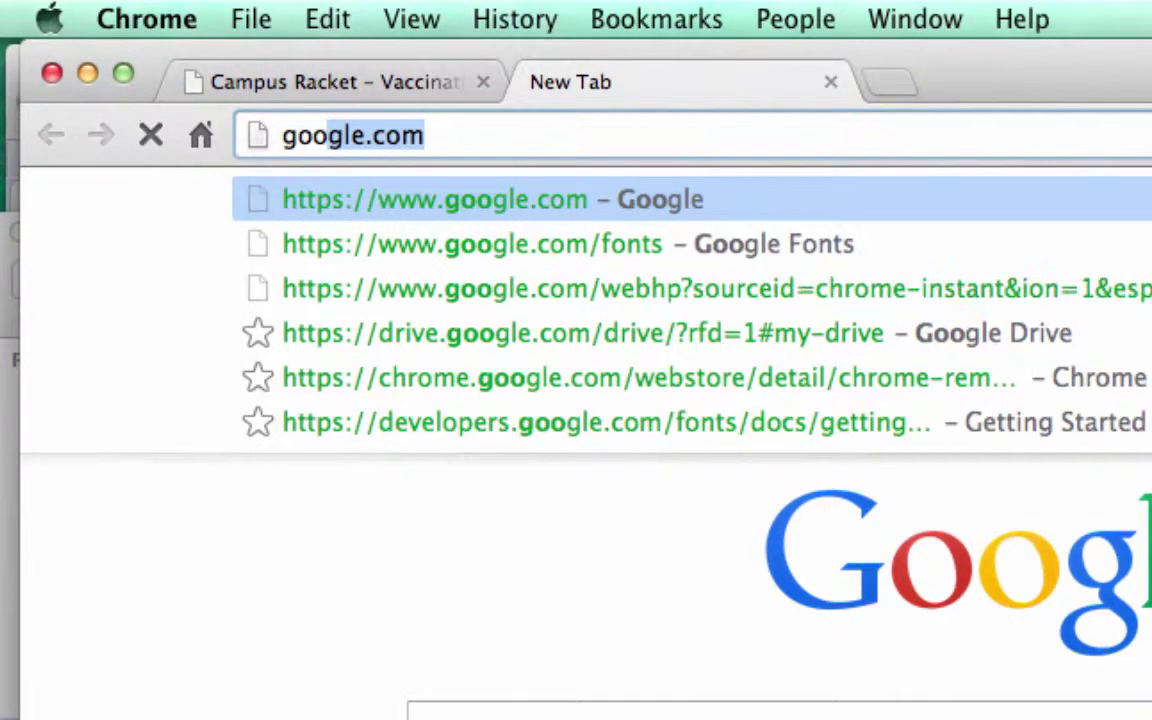
{"action": "left_click", "coordinate": [630, 258]}
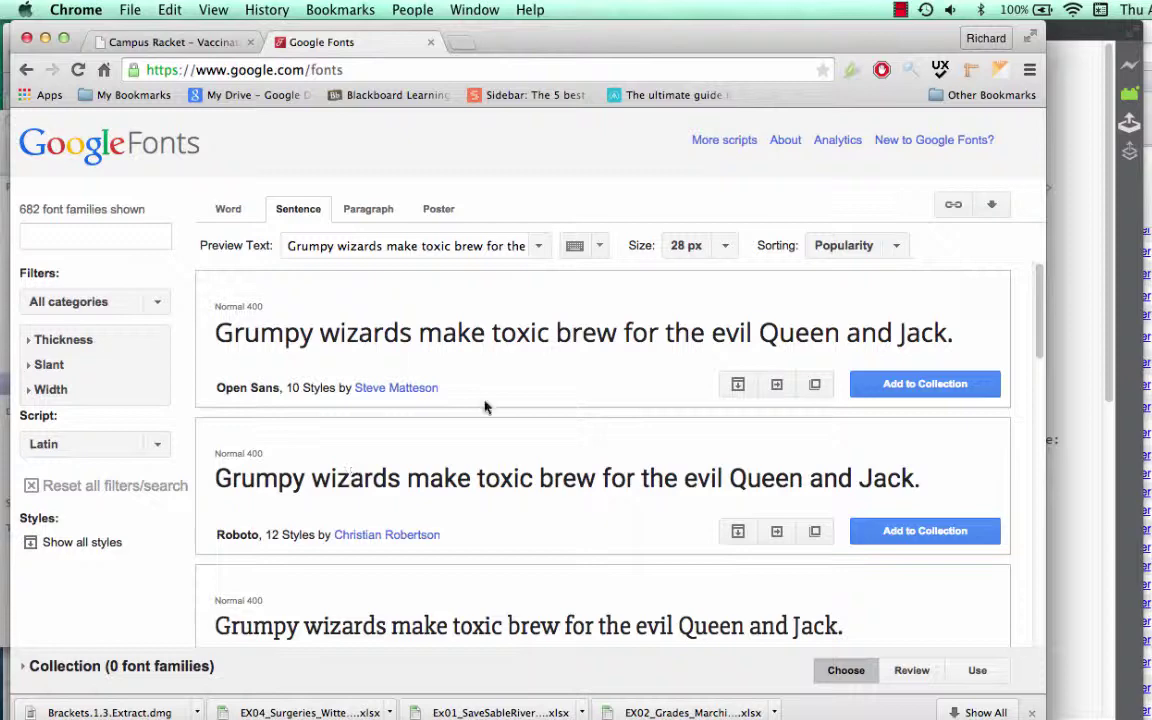
Turn on Show all styles and browse Open Sans's 10 and Roboto's 12 styles
{"action": "left_click", "coordinate": [31, 545]}
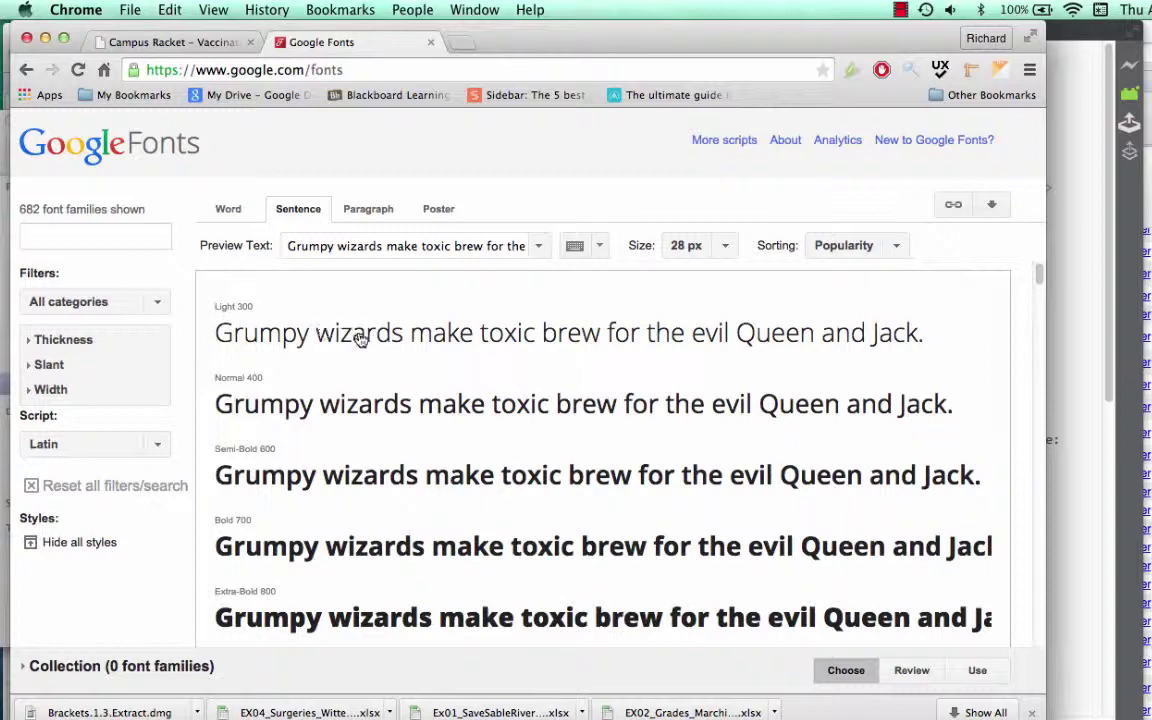
{"action": "scroll", "coordinate": [318, 356], "scroll_direction": "down", "scroll_amount": 4}
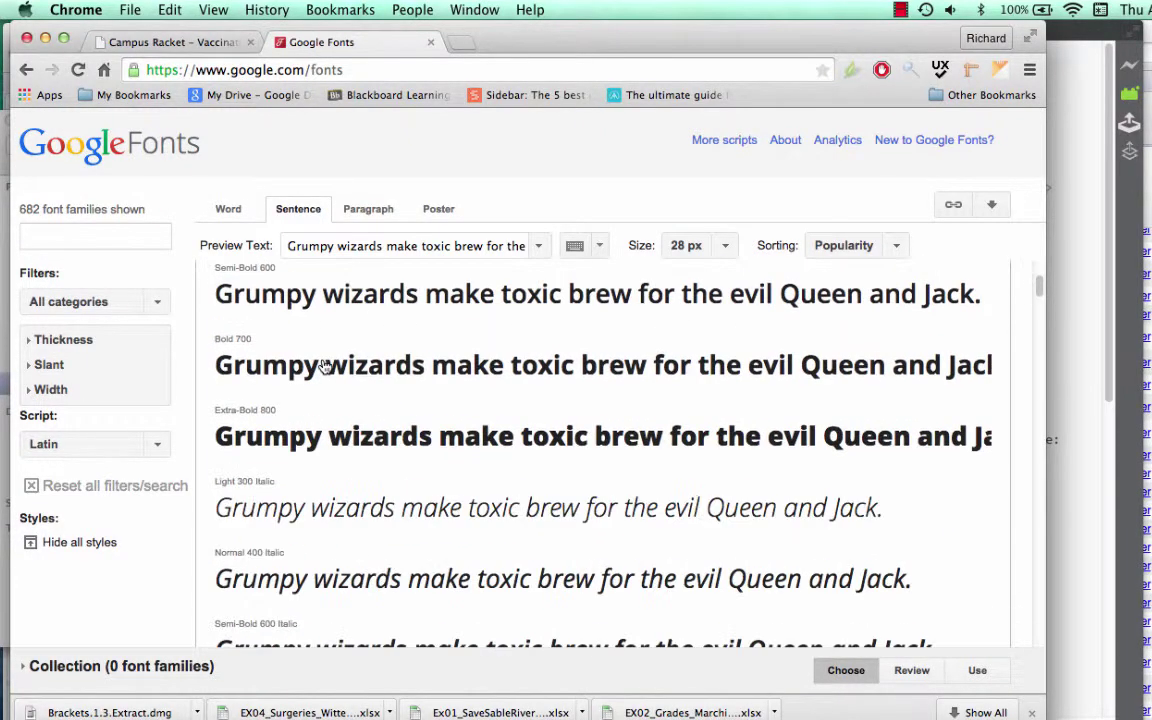
{"action": "scroll", "coordinate": [323, 366], "scroll_direction": "down", "scroll_amount": 5}
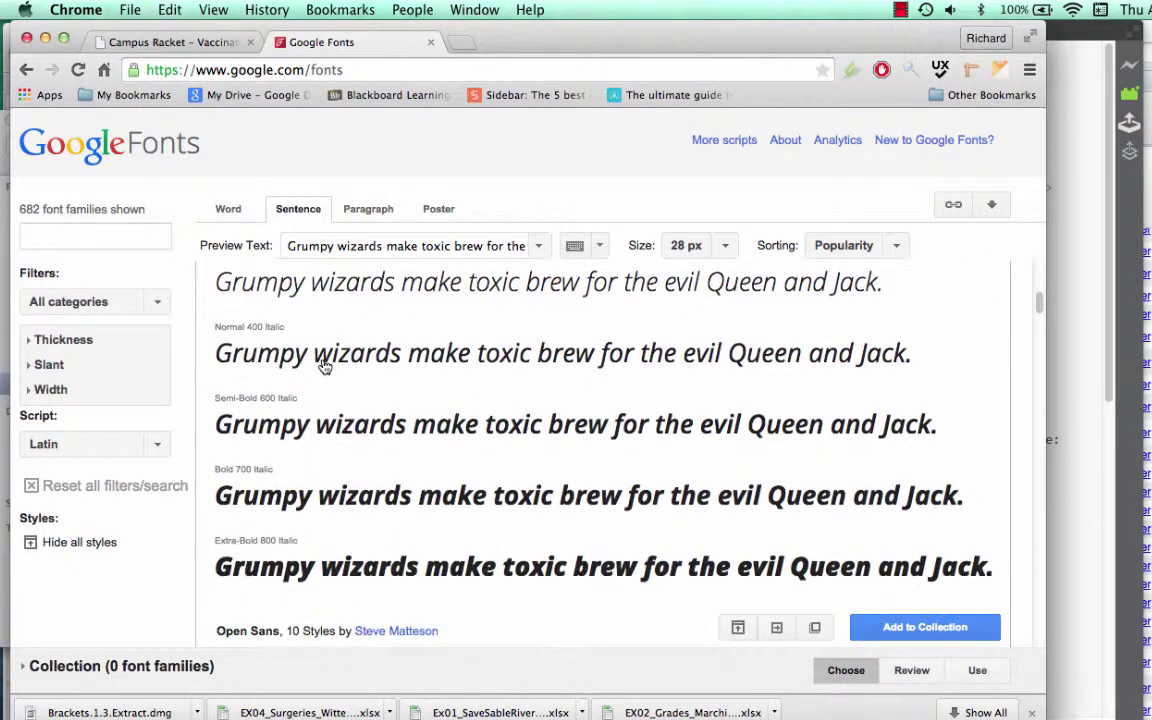
{"action": "scroll", "coordinate": [322, 366], "scroll_direction": "down", "scroll_amount": 2}
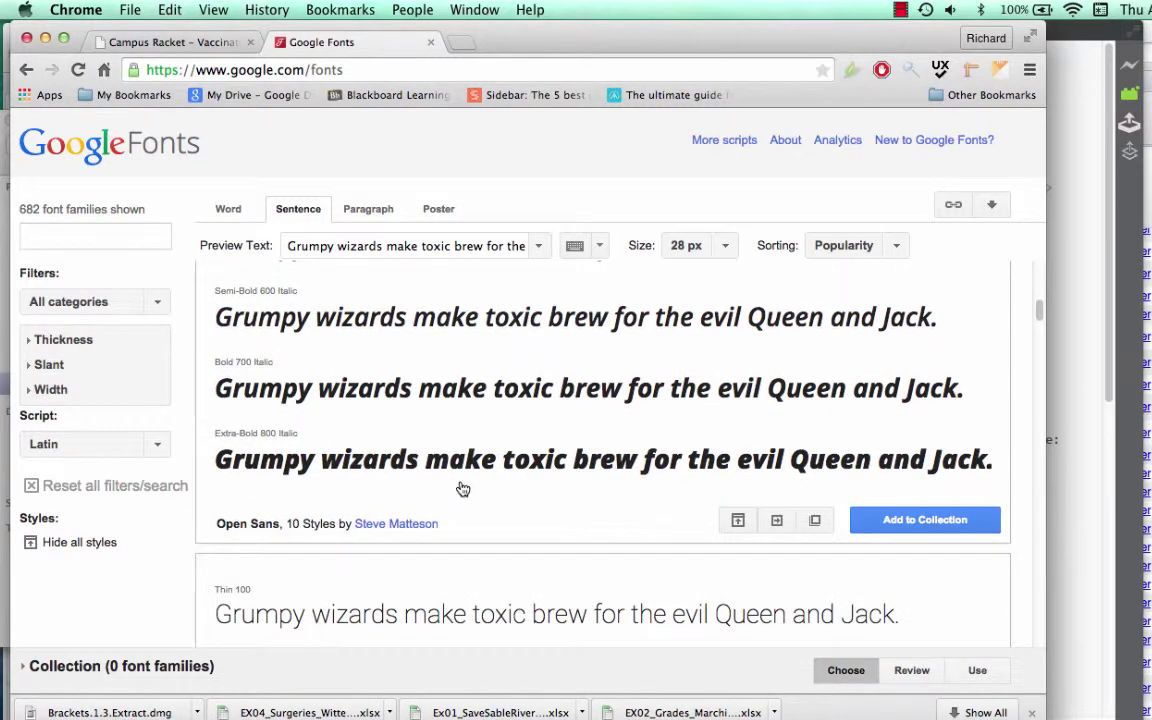
{"action": "scroll", "coordinate": [463, 489], "scroll_direction": "up", "scroll_amount": 10}
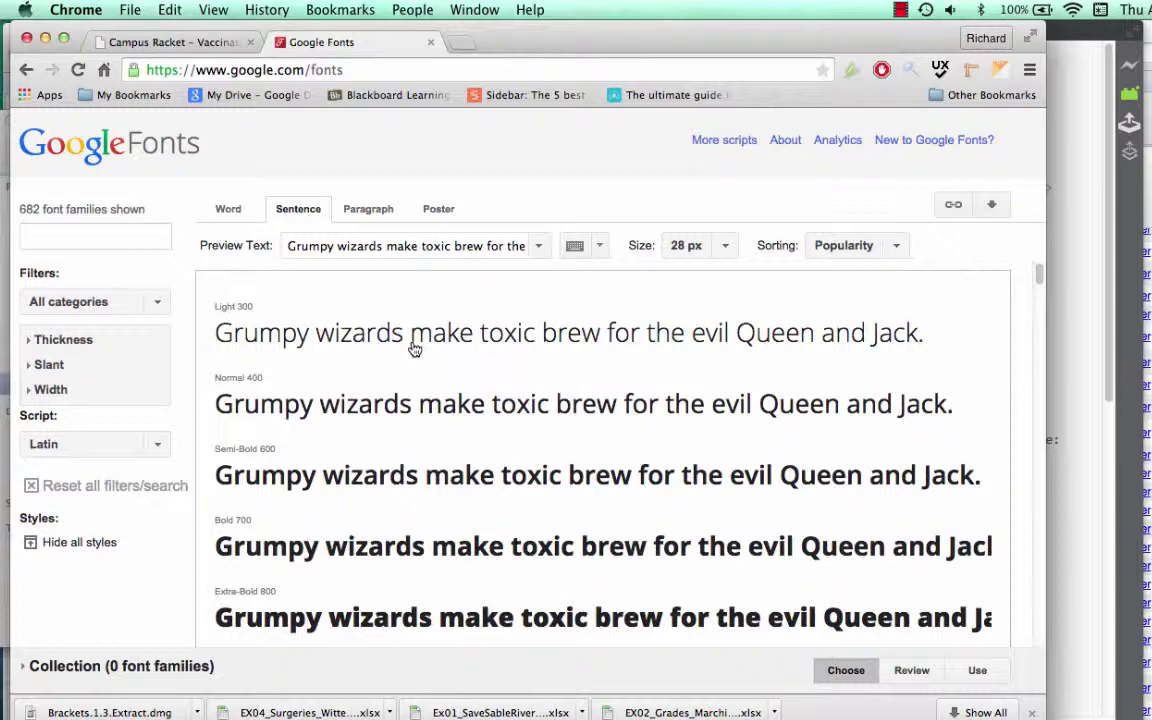
{"action": "scroll", "coordinate": [527, 382], "scroll_direction": "down", "scroll_amount": 15}
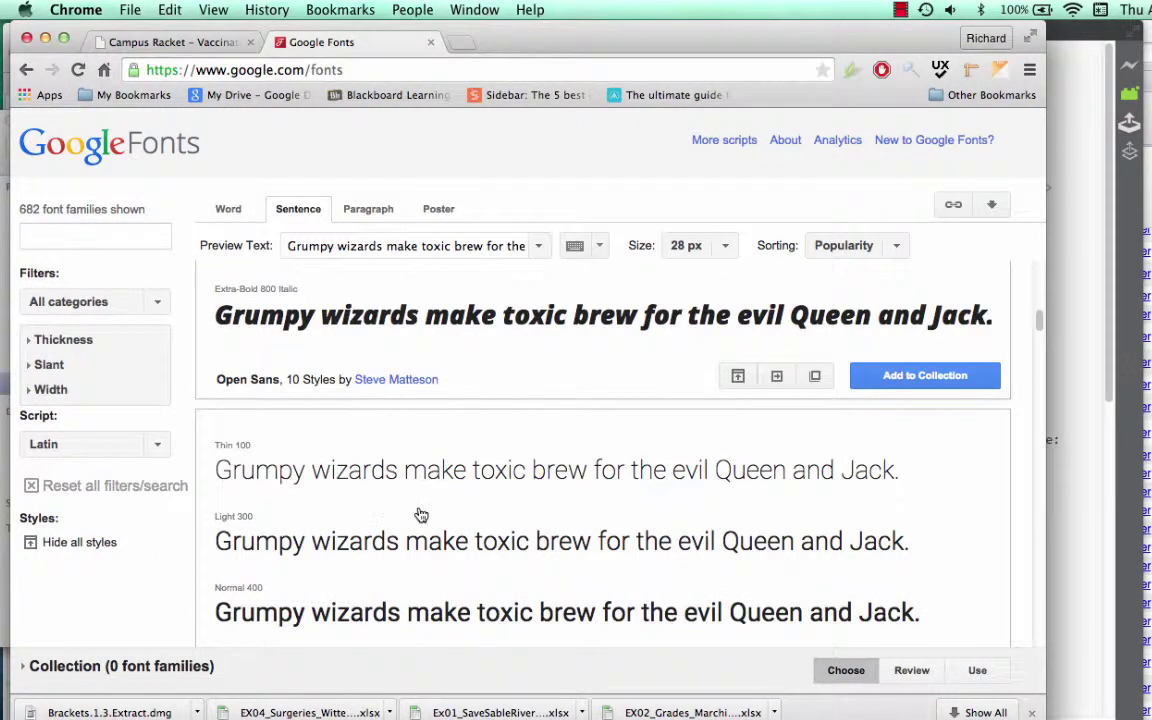
{"action": "scroll", "coordinate": [420, 513], "scroll_direction": "down", "scroll_amount": 5}
{"action": "scroll", "coordinate": [420, 514], "scroll_direction": "up", "scroll_amount": 10}
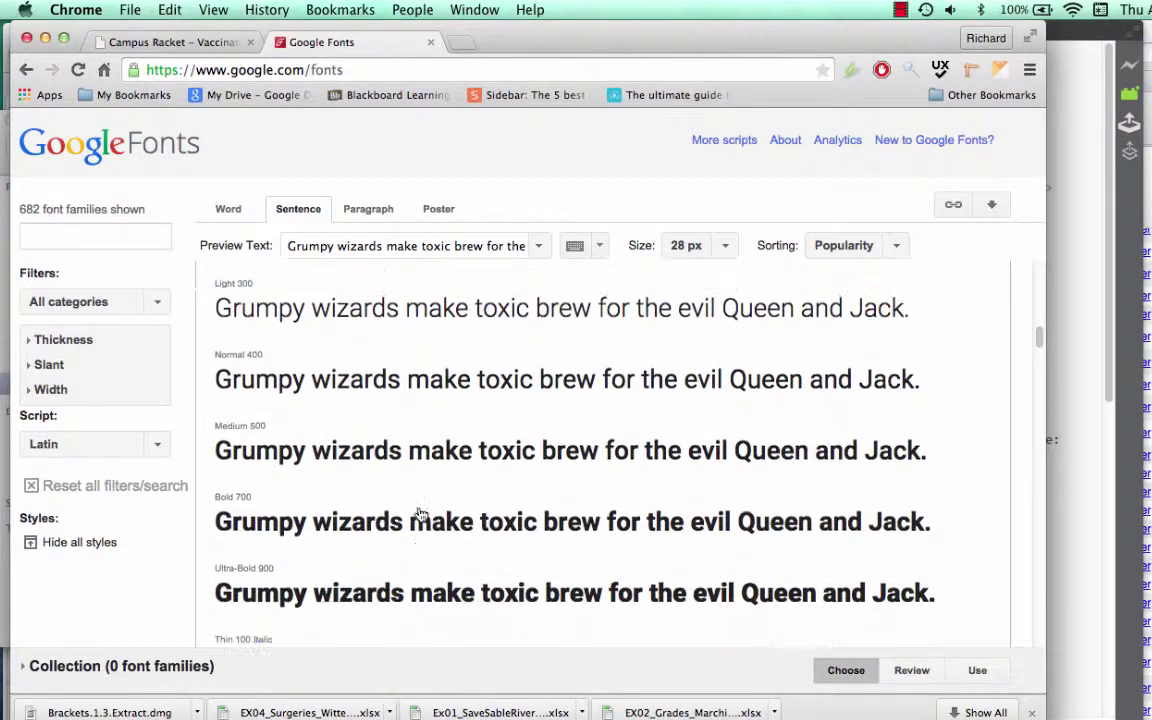
{"action": "scroll", "coordinate": [420, 521], "scroll_direction": "down", "scroll_amount": 9}
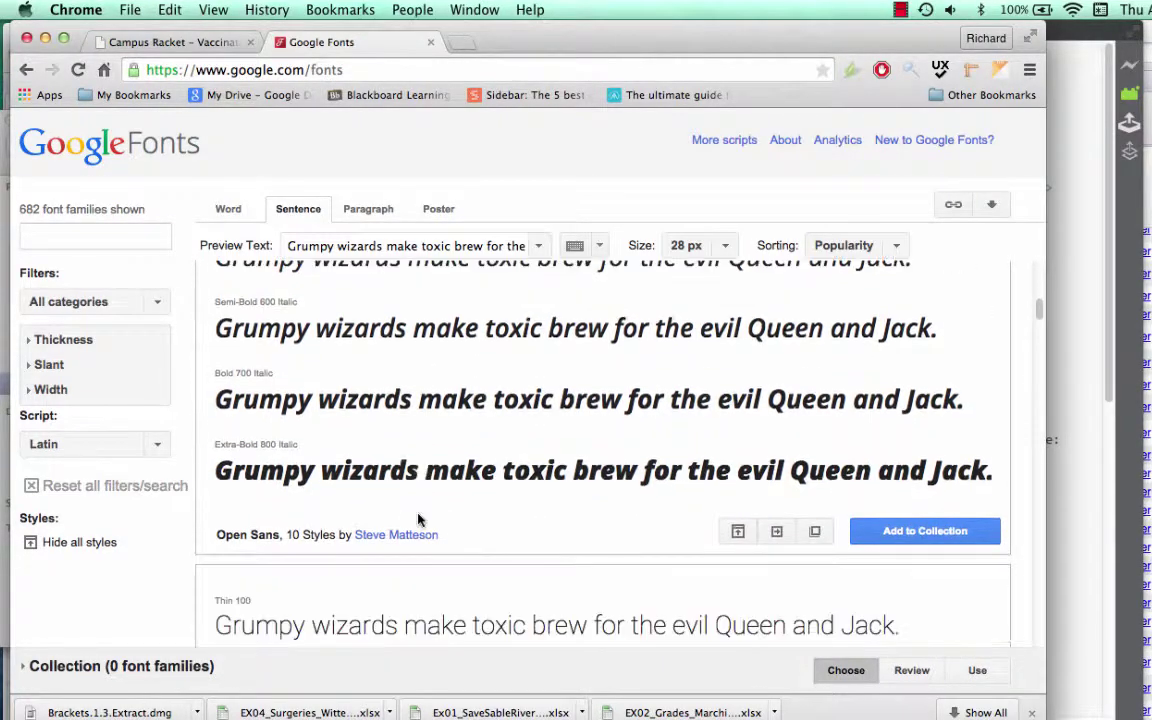
{"action": "scroll", "coordinate": [420, 521], "scroll_direction": "down", "scroll_amount": 9}
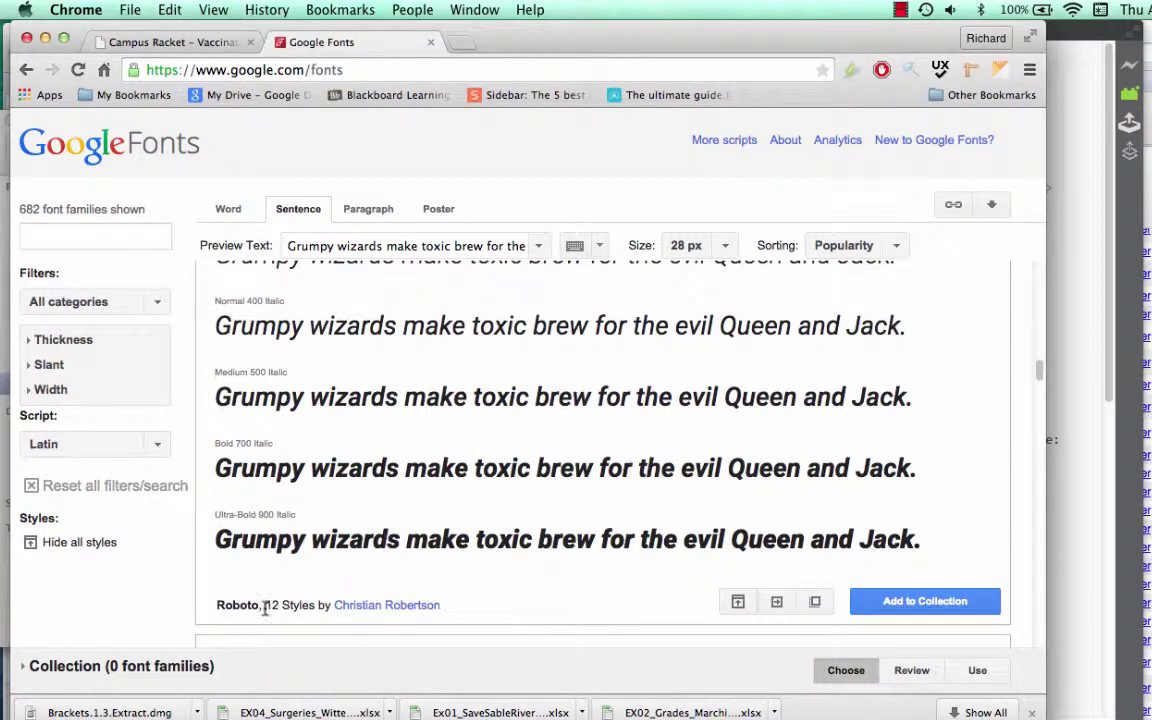
{"action": "scroll", "coordinate": [388, 560], "scroll_direction": "up", "scroll_amount": 5}
{"action": "scroll", "coordinate": [388, 560], "scroll_direction": "up", "scroll_amount": 10}
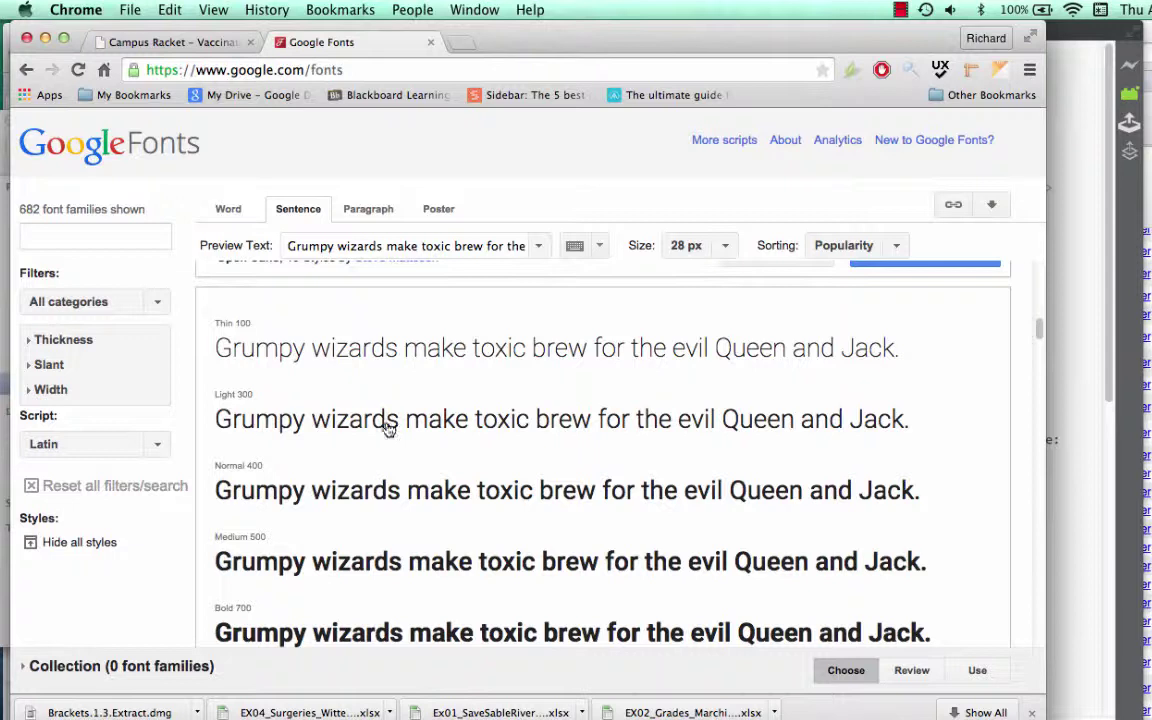
{"action": "scroll", "coordinate": [310, 440], "scroll_direction": "down", "scroll_amount": 1}
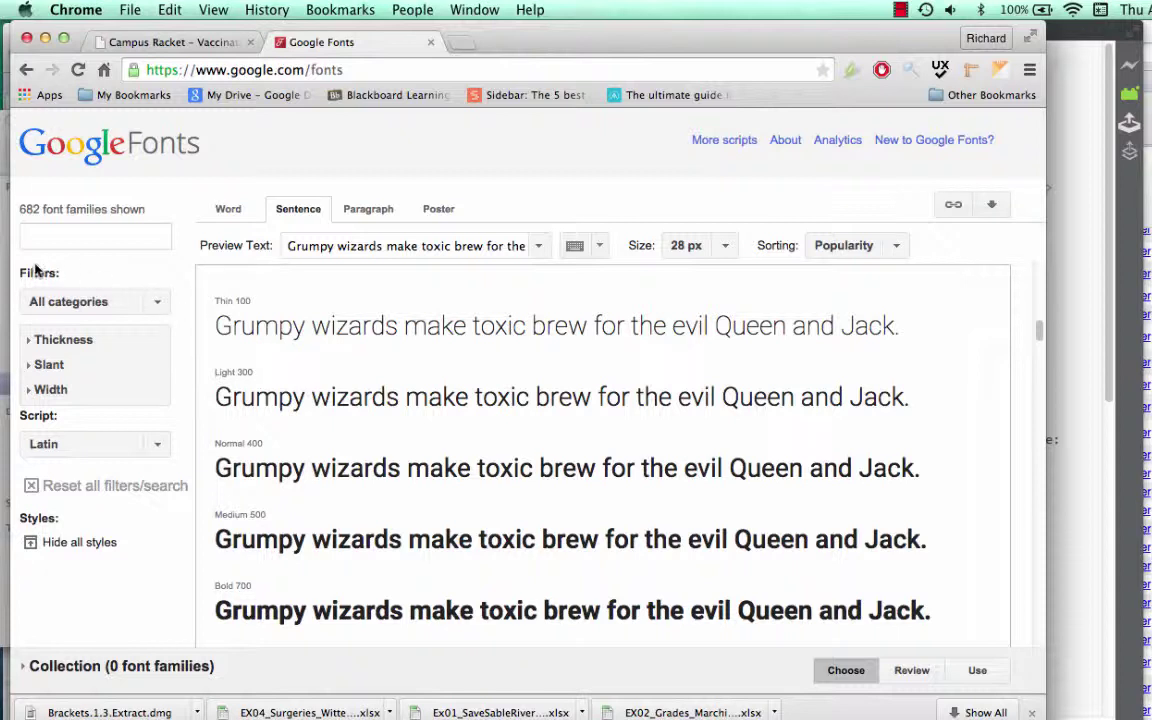
Filter the font list to Sans Serif only and hide all styles
{"action": "left_click", "coordinate": [130, 300]}
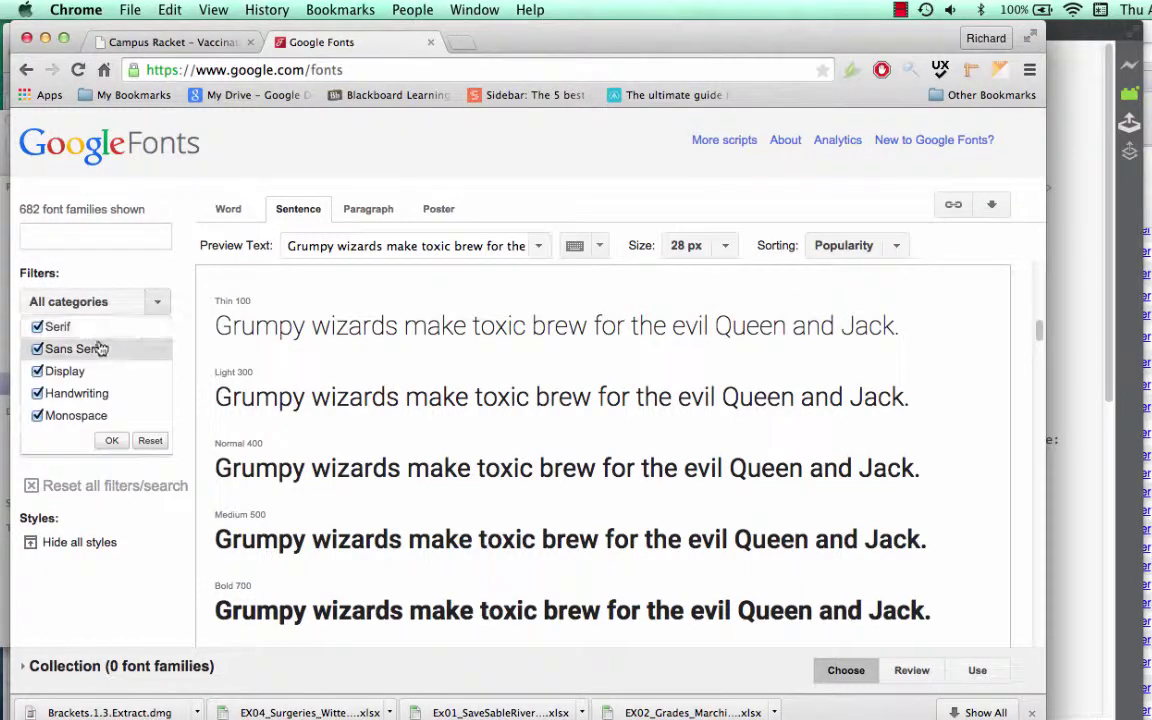
{"action": "left_click", "coordinate": [40, 328]}
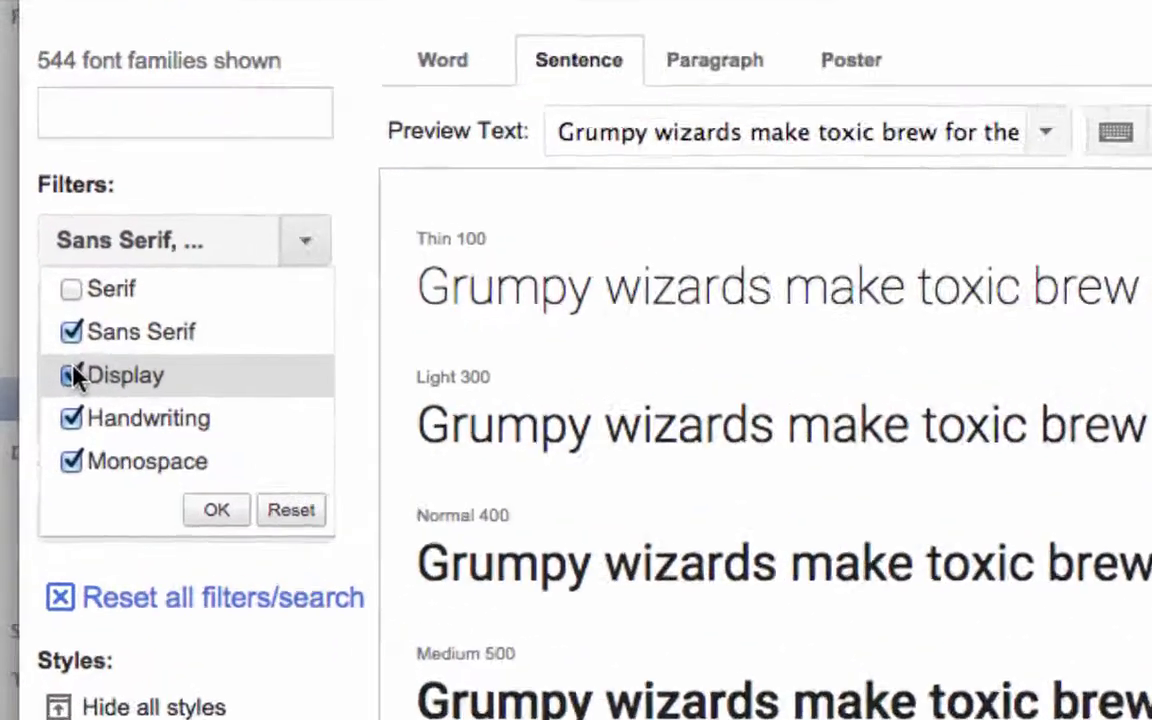
{"action": "left_click", "coordinate": [72, 375]}
{"action": "left_click", "coordinate": [71, 418]}
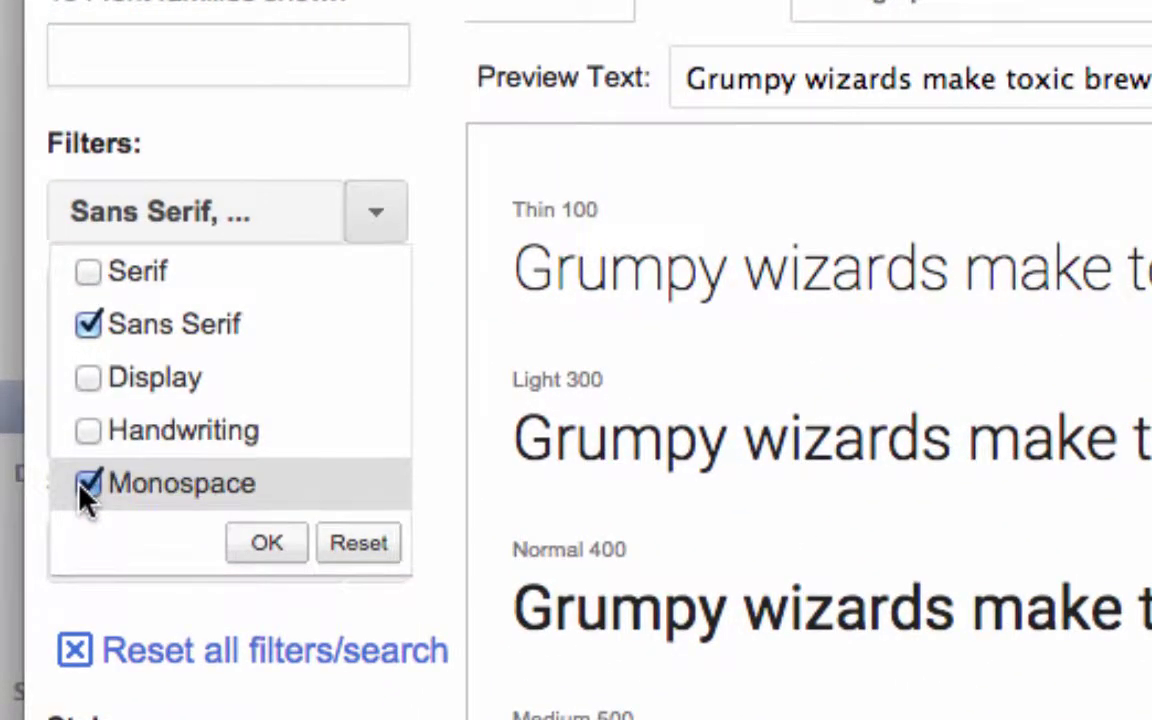
{"action": "left_click", "coordinate": [71, 461]}
{"action": "scroll", "coordinate": [85, 500], "scroll_direction": "down", "scroll_amount": 10}
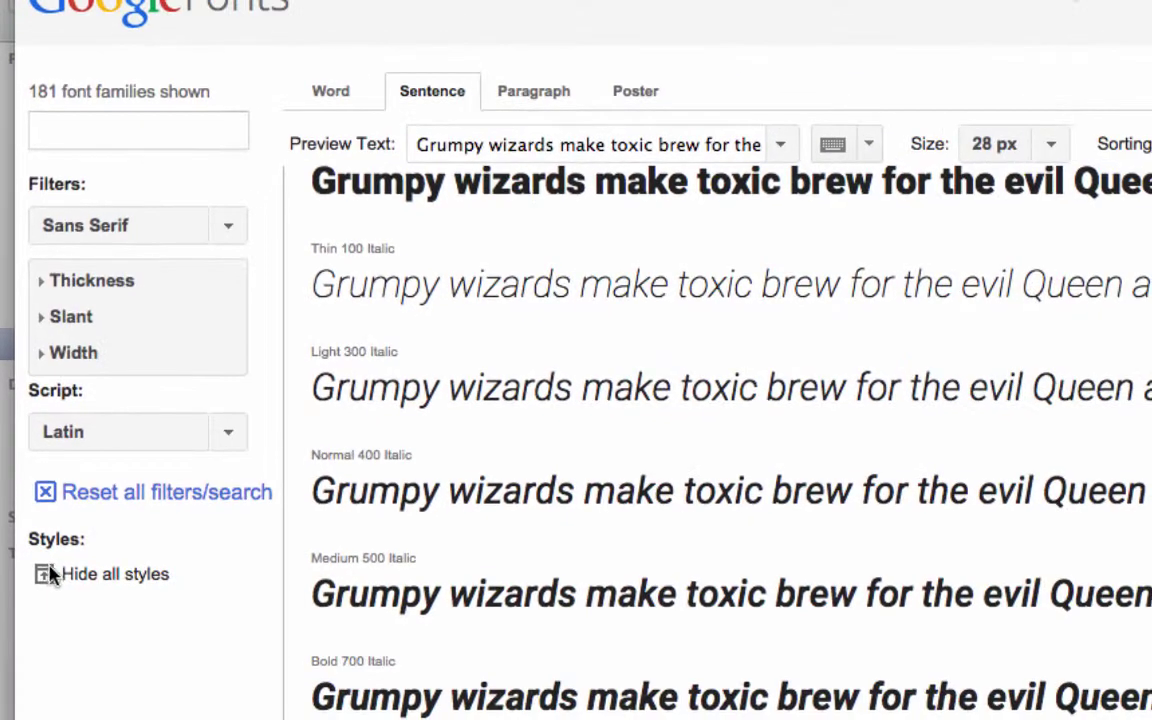
{"action": "left_click", "coordinate": [57, 655]}
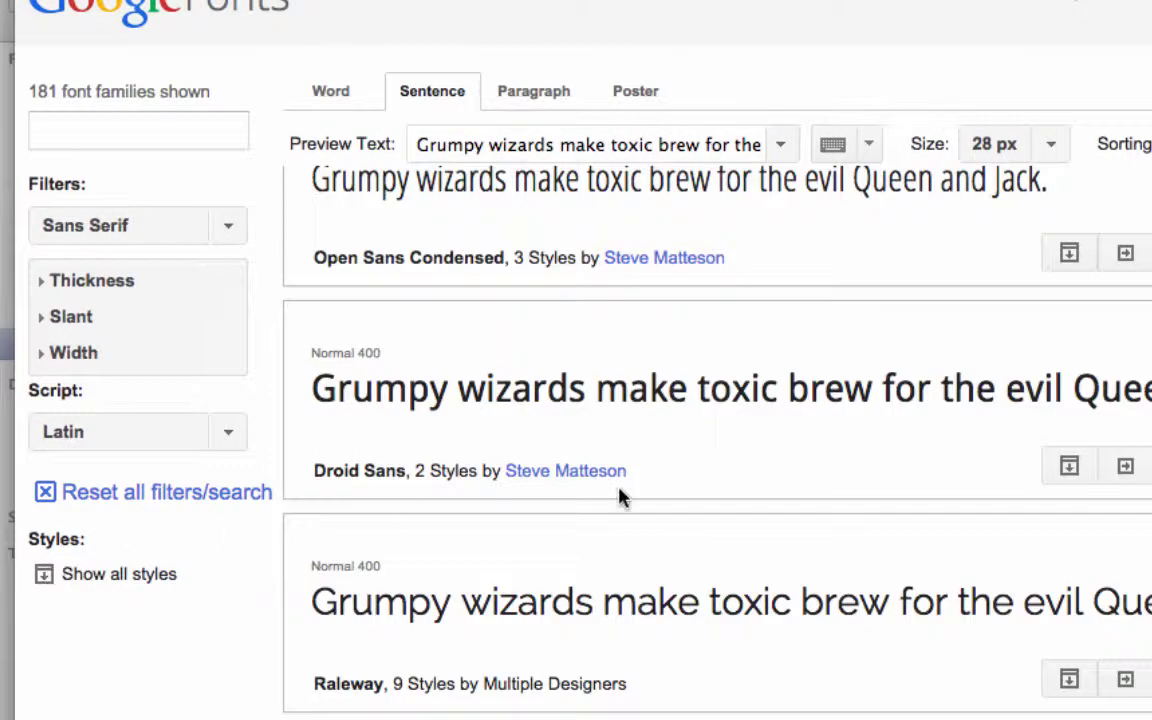
Scroll down to Source Sans Pro and expand it to show all styles
{"action": "scroll", "coordinate": [770, 557], "scroll_direction": "down", "scroll_amount": 5}
{"action": "scroll", "coordinate": [620, 497], "scroll_direction": "up", "scroll_amount": 10}
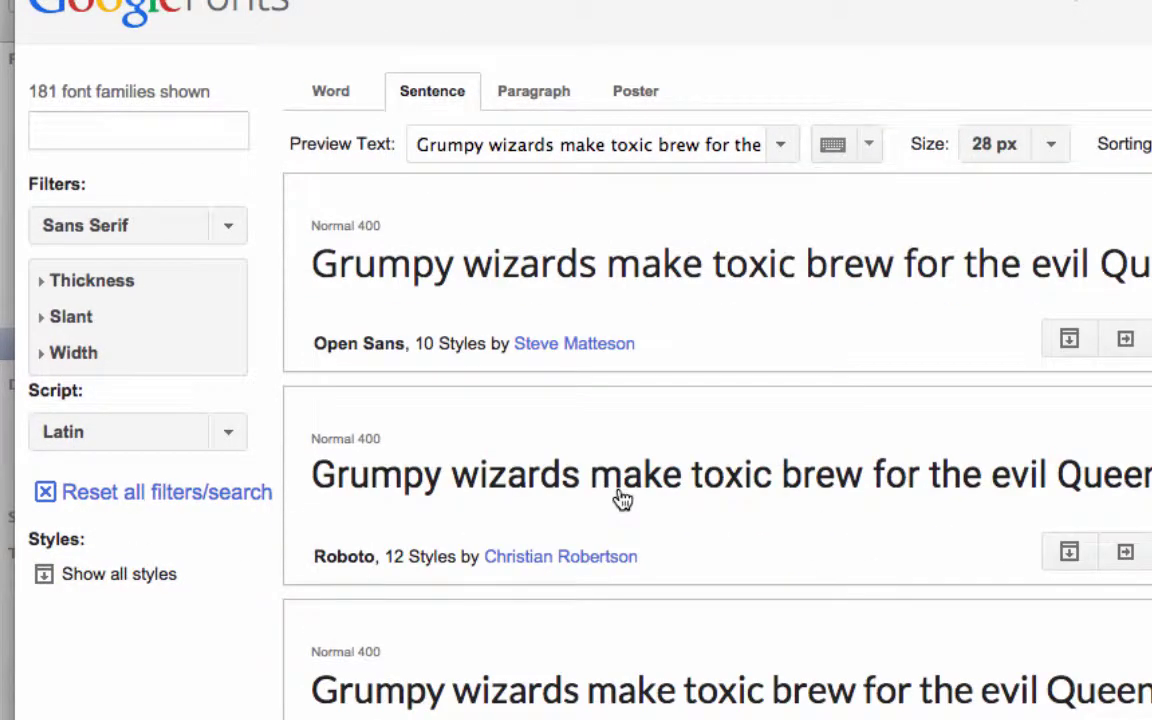
{"action": "scroll", "coordinate": [620, 497], "scroll_direction": "down", "scroll_amount": 3}
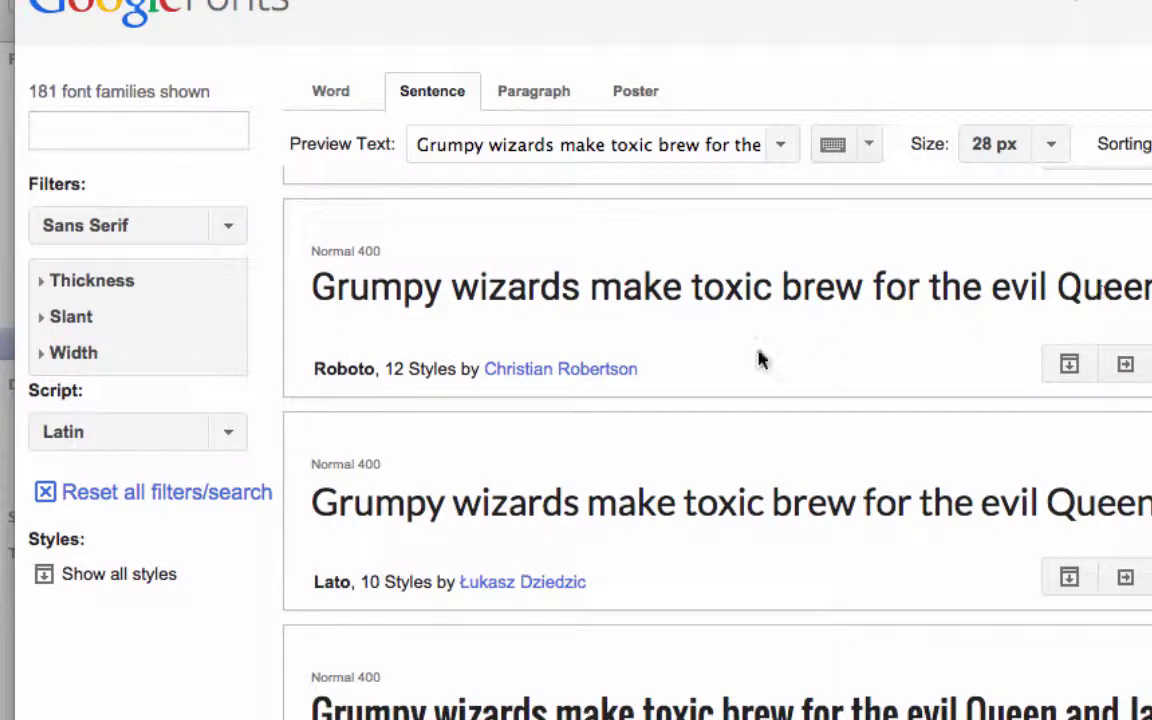
{"action": "scroll", "coordinate": [750, 435], "scroll_direction": "down", "scroll_amount": 3}
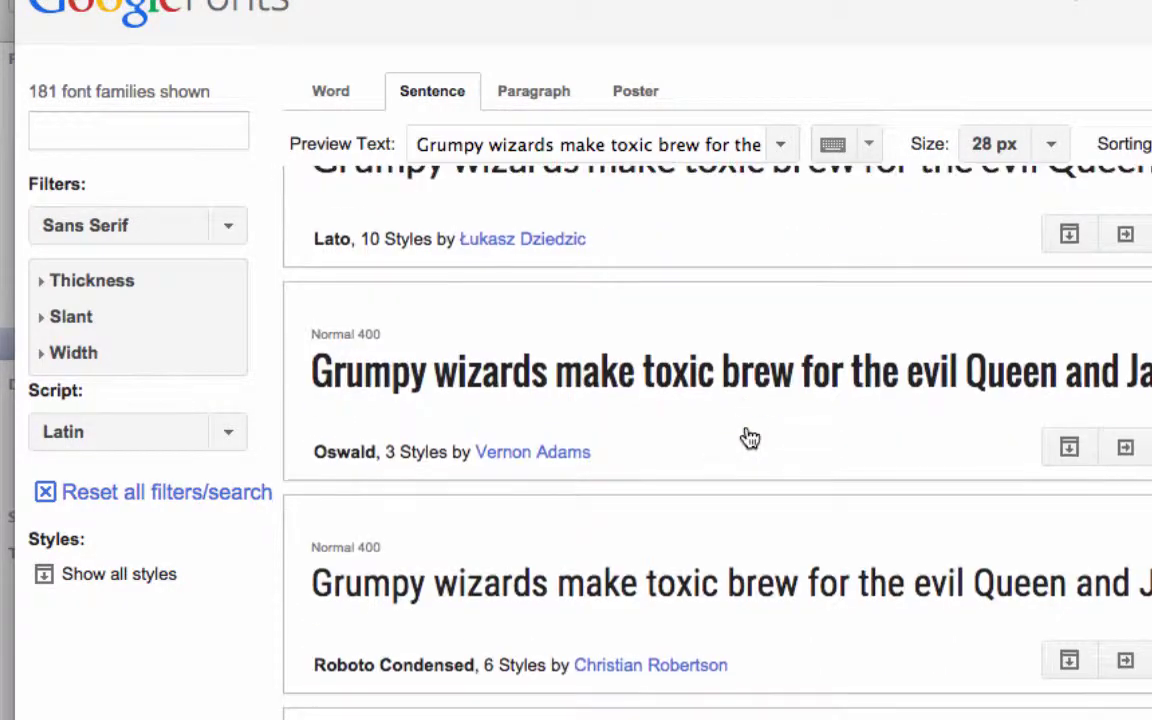
{"action": "scroll", "coordinate": [745, 435], "scroll_direction": "down", "scroll_amount": 2}
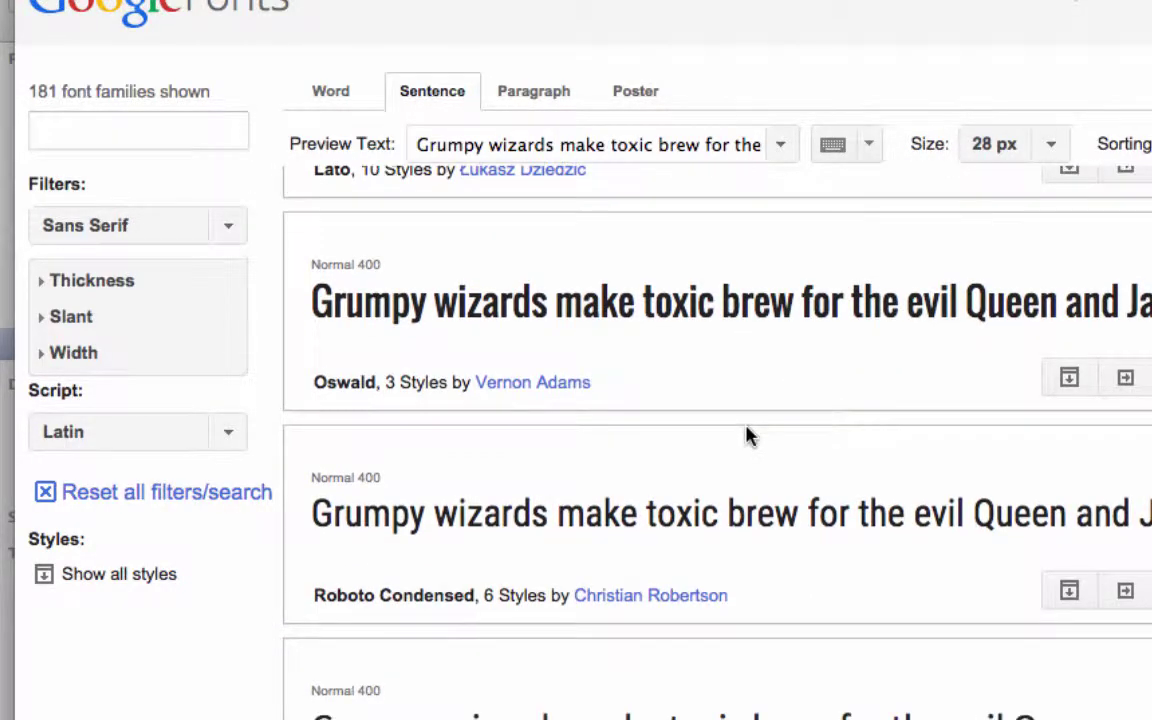
{"action": "scroll", "coordinate": [705, 520], "scroll_direction": "down", "scroll_amount": 2}
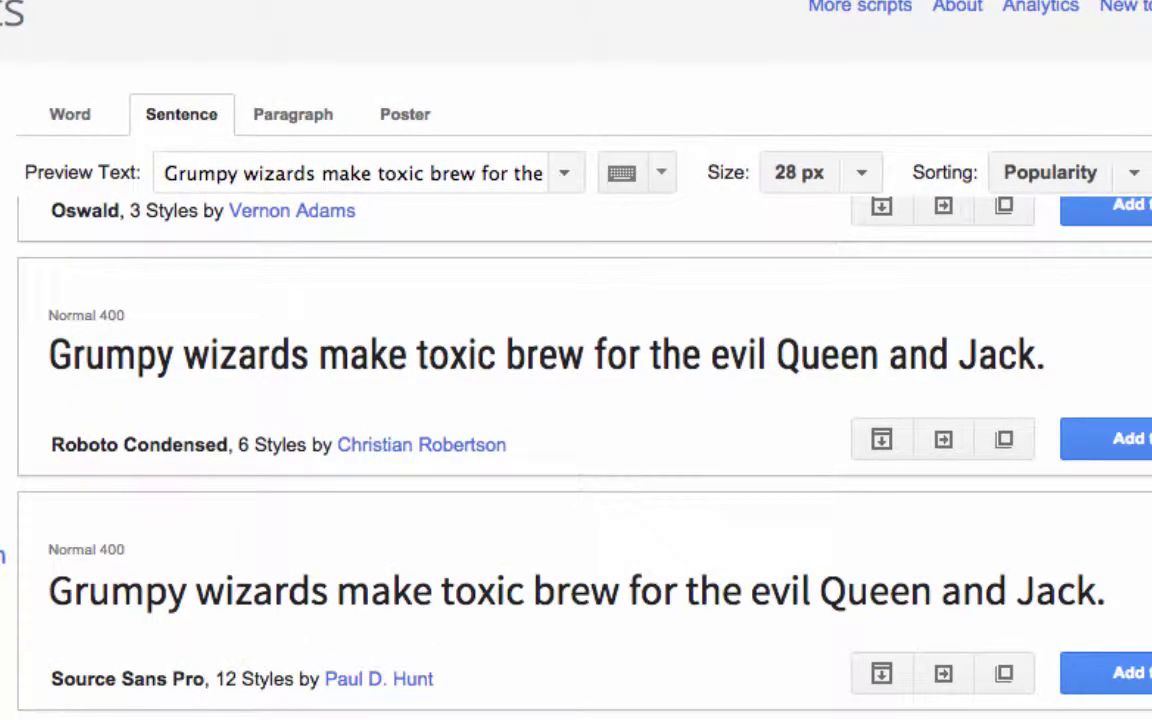
{"action": "left_click", "coordinate": [881, 673]}
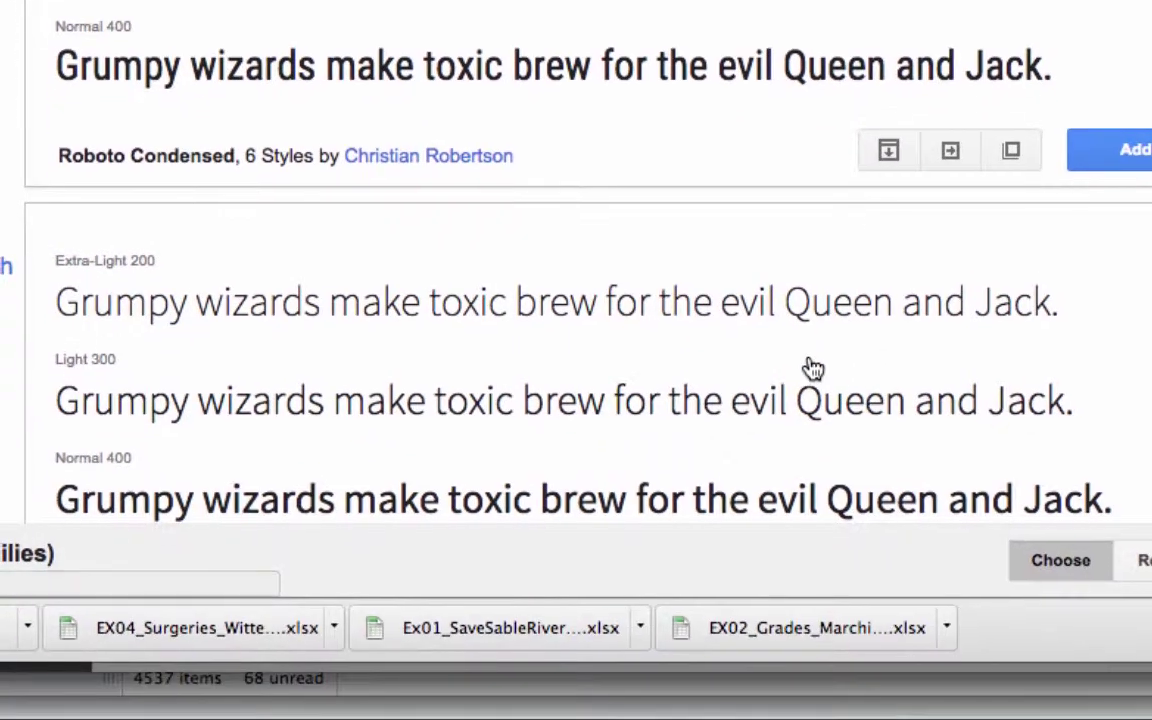
Scroll through Source Sans Pro's 12 styles, Extra-Light 200 to Ultra-Bold 900 Italic
{"action": "scroll", "coordinate": [812, 648], "scroll_direction": "down", "scroll_amount": 2}
{"action": "scroll", "coordinate": [812, 368], "scroll_direction": "down", "scroll_amount": 2}
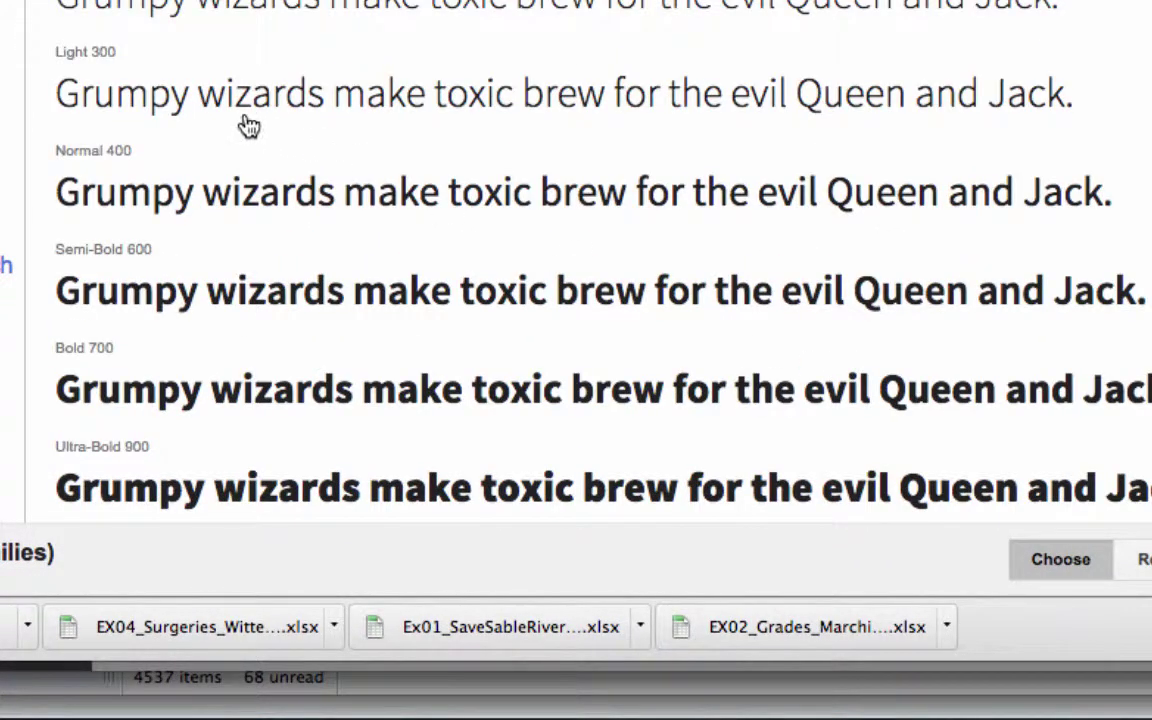
{"action": "scroll", "coordinate": [240, 123], "scroll_direction": "down", "scroll_amount": 1}
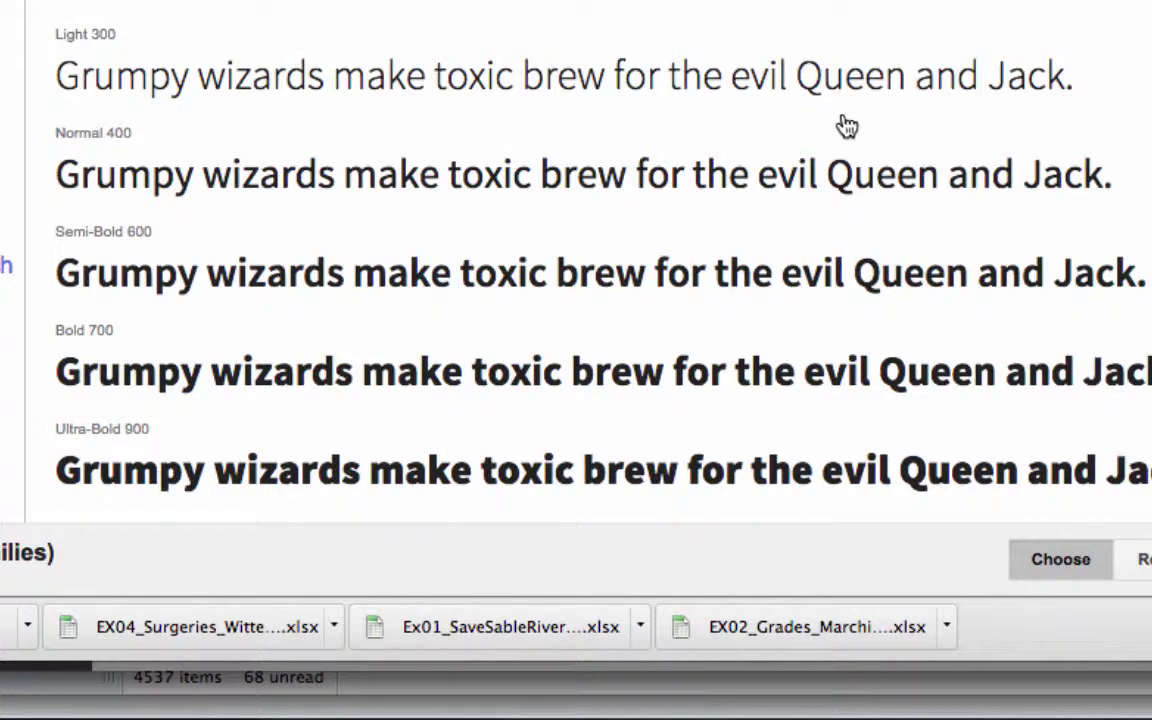
{"action": "scroll", "coordinate": [222, 108], "scroll_direction": "down", "scroll_amount": 1}
{"action": "scroll", "coordinate": [222, 110], "scroll_direction": "down", "scroll_amount": 3}
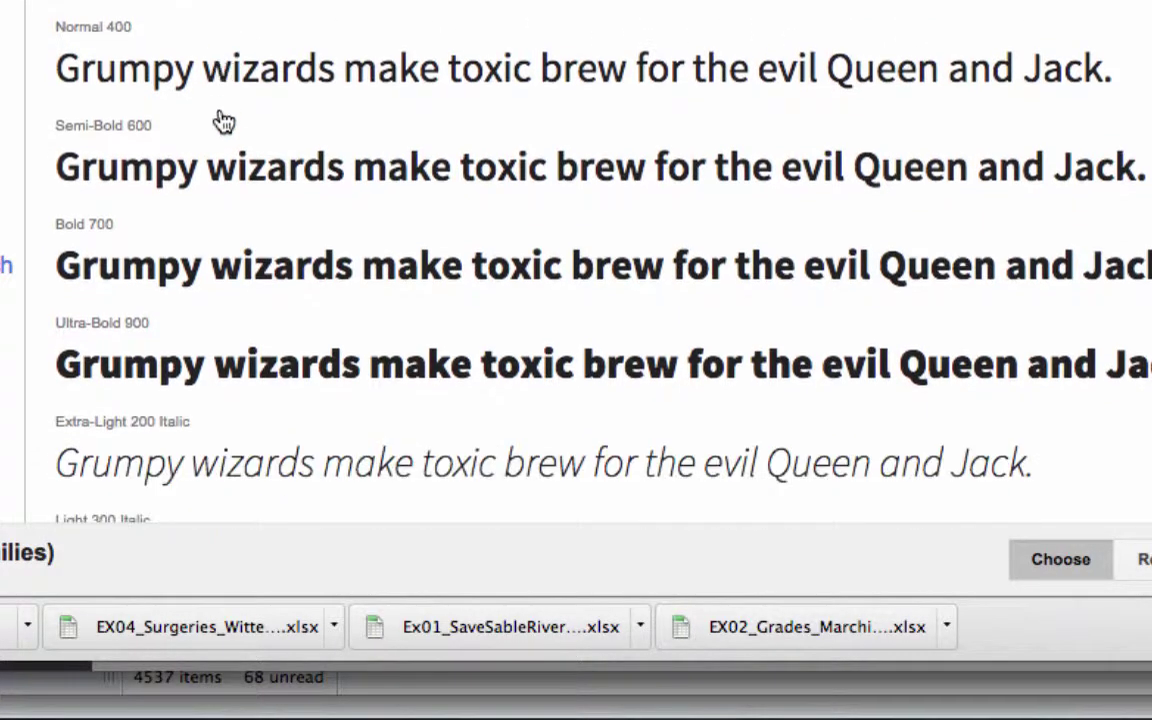
{"action": "scroll", "coordinate": [514, 380], "scroll_direction": "down", "scroll_amount": 1}
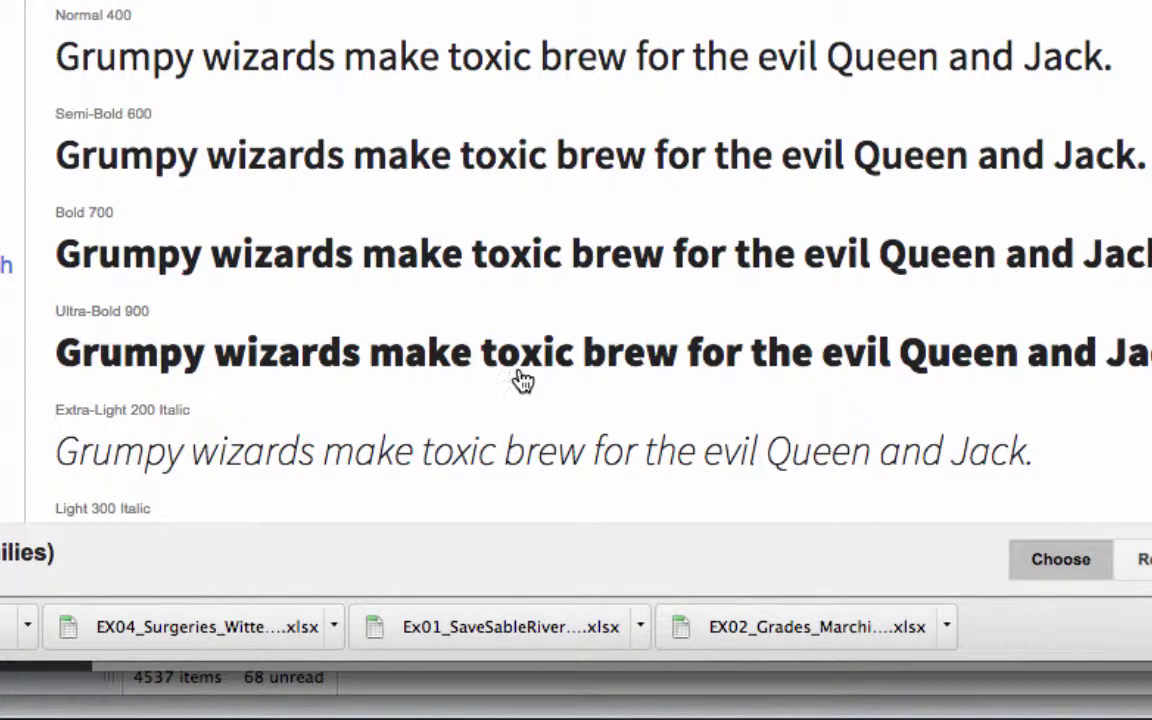
{"action": "scroll", "coordinate": [514, 380], "scroll_direction": "down", "scroll_amount": 5}
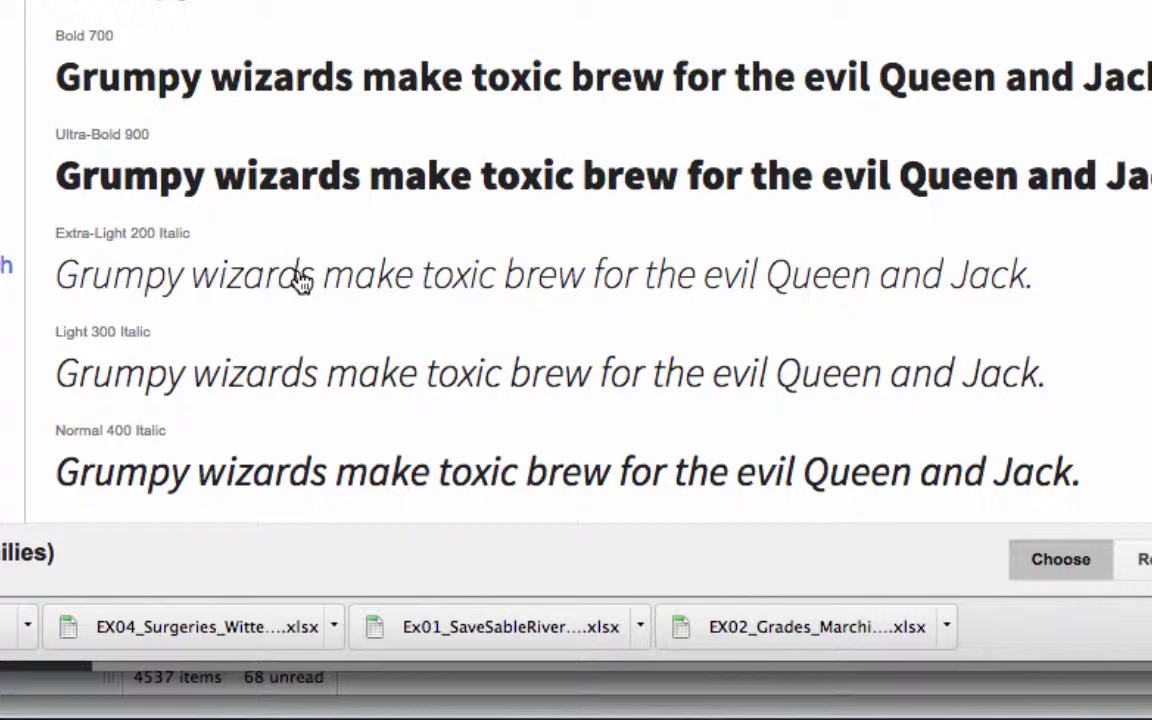
{"action": "scroll", "coordinate": [301, 284], "scroll_direction": "down", "scroll_amount": 15}
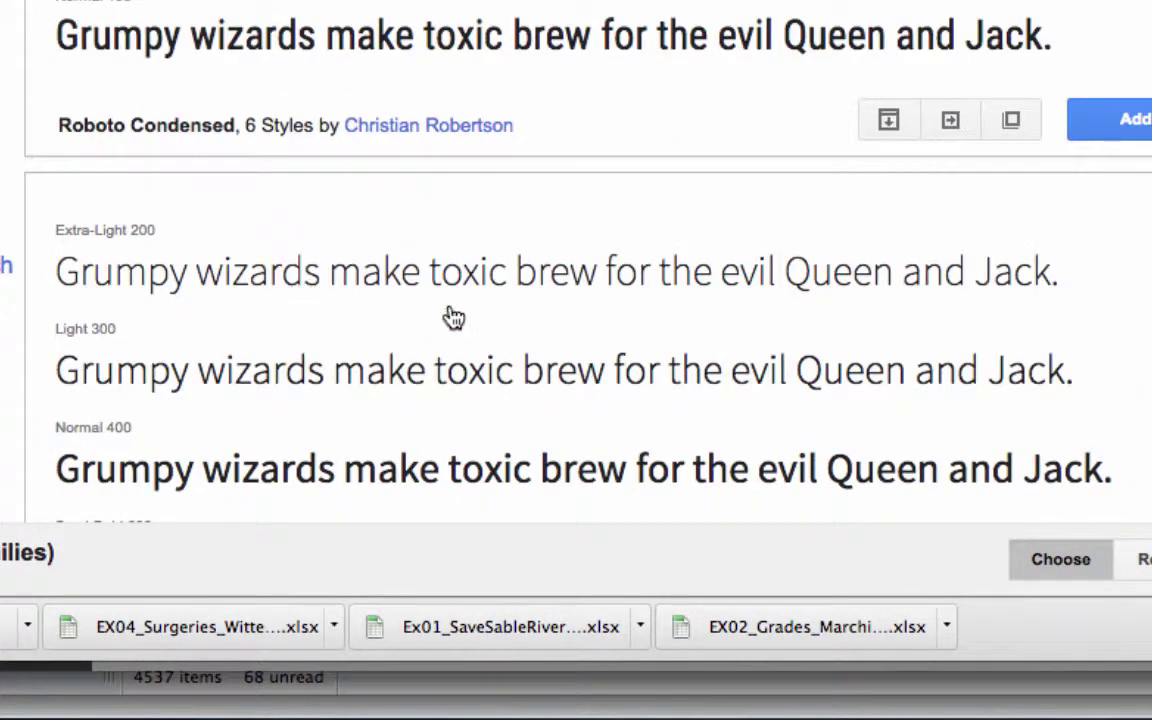
{"action": "scroll", "coordinate": [483, 325], "scroll_direction": "up", "scroll_amount": 1}
{"action": "scroll", "coordinate": [483, 325], "scroll_direction": "up", "scroll_amount": 10}
{"action": "scroll", "coordinate": [483, 325], "scroll_direction": "down", "scroll_amount": 5}
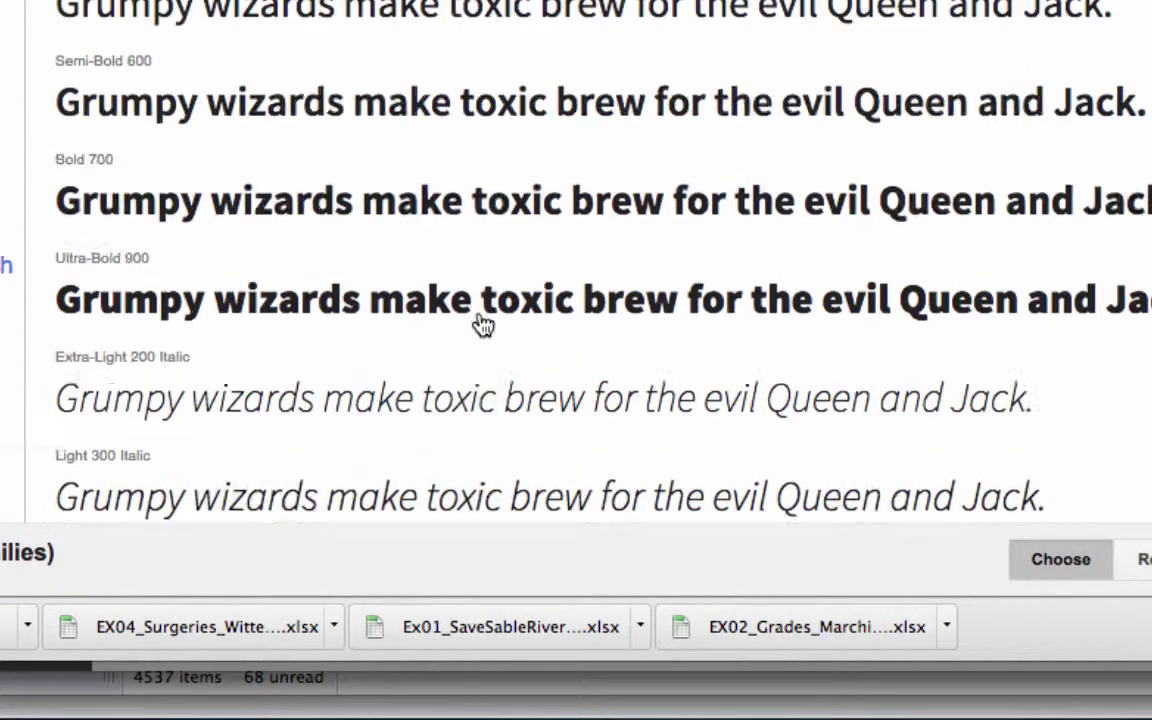
{"action": "scroll", "coordinate": [483, 325], "scroll_direction": "up", "scroll_amount": 4}
{"action": "scroll", "coordinate": [483, 325], "scroll_direction": "down", "scroll_amount": 6}
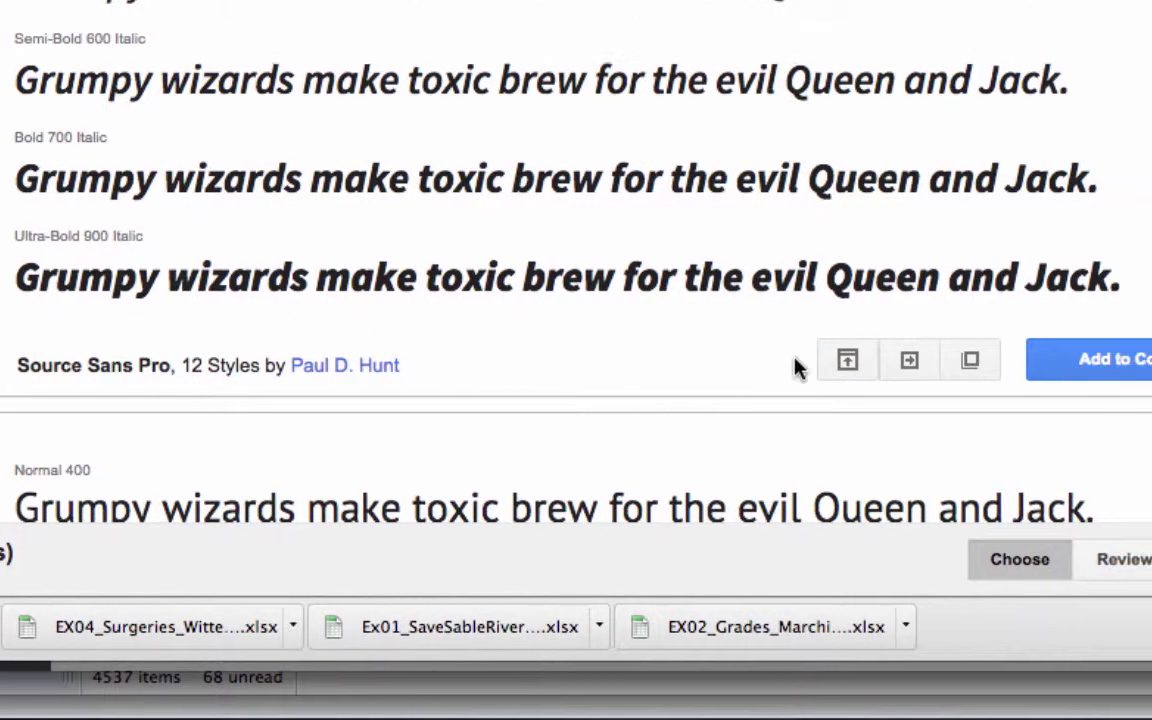
Add Source Sans Pro to the collection
{"action": "left_click", "coordinate": [928, 362]}
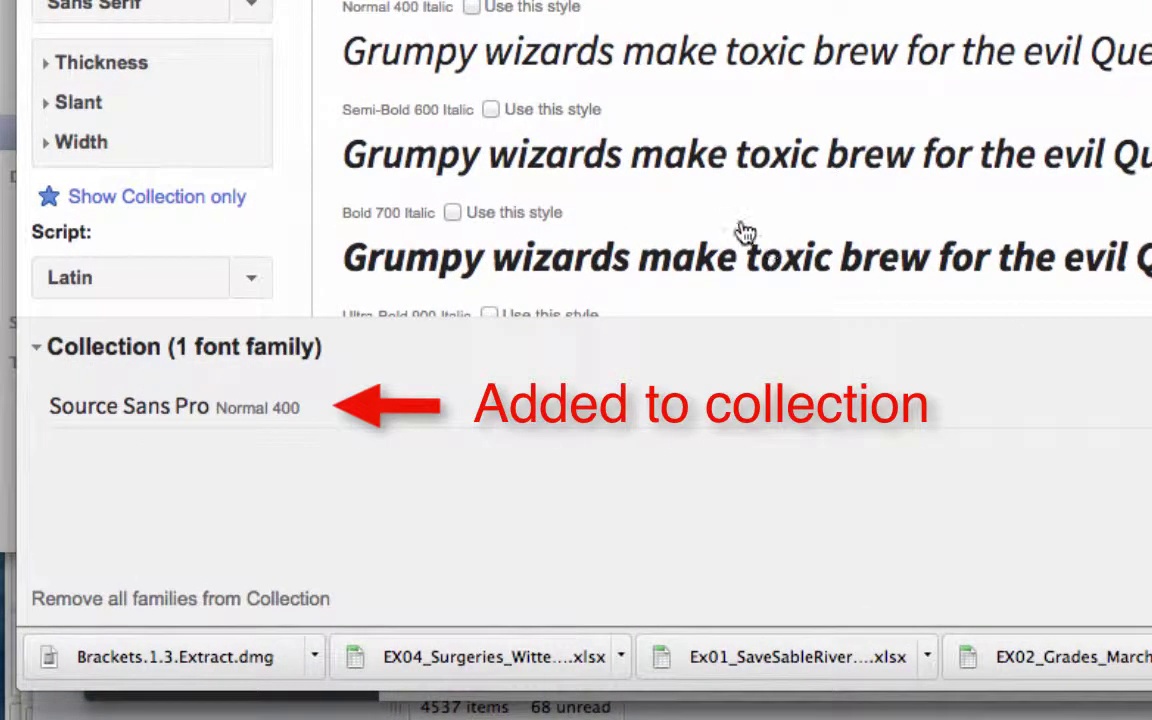
{"action": "scroll", "coordinate": [740, 229], "scroll_direction": "up", "scroll_amount": 3}
{"action": "scroll", "coordinate": [740, 229], "scroll_direction": "up", "scroll_amount": 10}
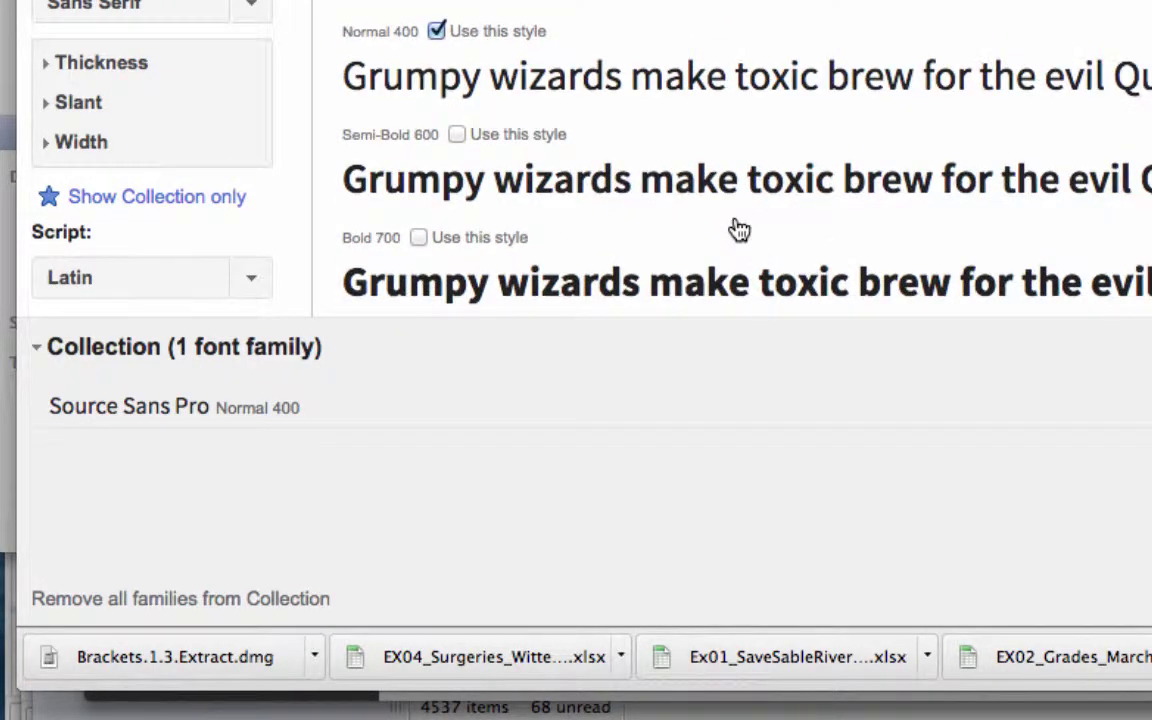
{"action": "scroll", "coordinate": [740, 229], "scroll_direction": "up", "scroll_amount": 5}
{"action": "scroll", "coordinate": [740, 229], "scroll_direction": "down", "scroll_amount": 2}
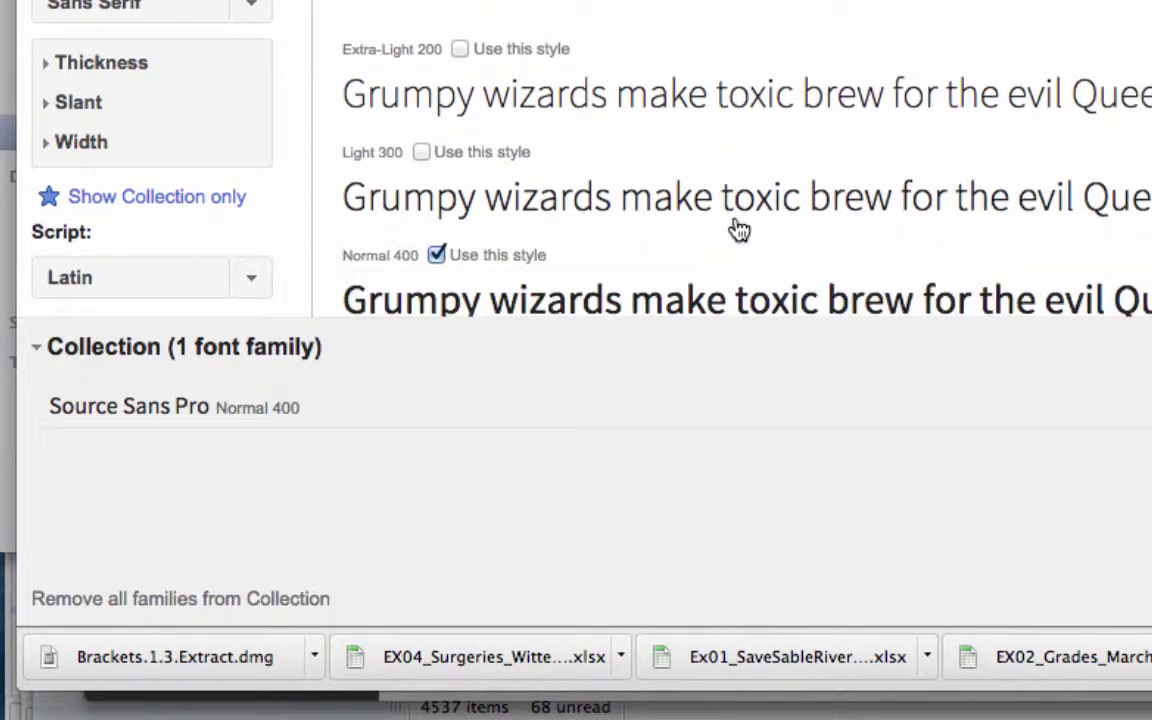
{"action": "scroll", "coordinate": [735, 229], "scroll_direction": "down", "scroll_amount": 2}
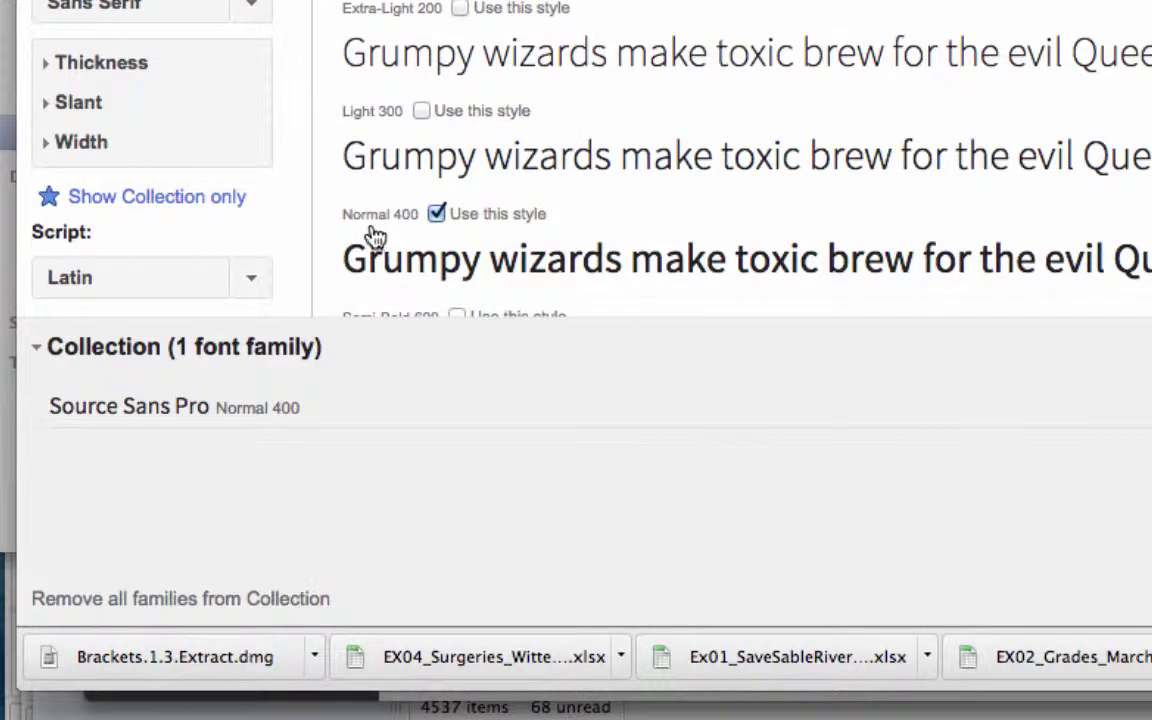
Swap Source Sans Pro's Normal 400 style for Light 300
{"action": "left_click", "coordinate": [436, 213]}
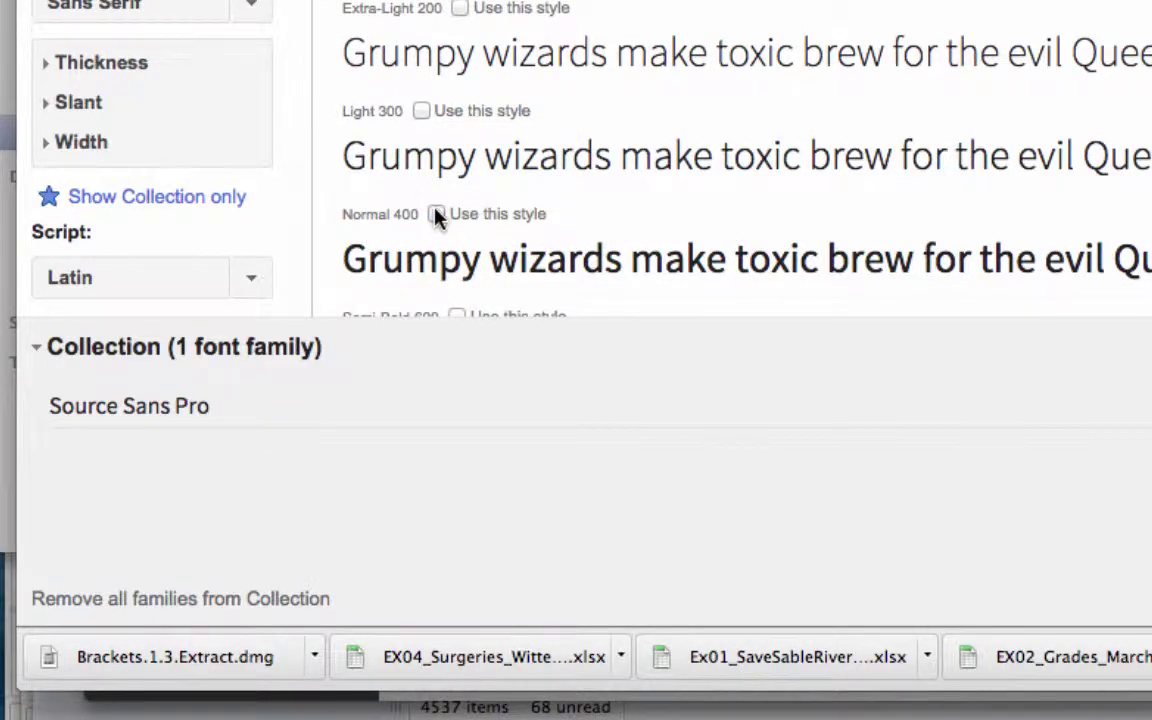
{"action": "left_click", "coordinate": [421, 111]}
{"action": "left_click", "coordinate": [421, 111]}
{"action": "left_click", "coordinate": [421, 111]}
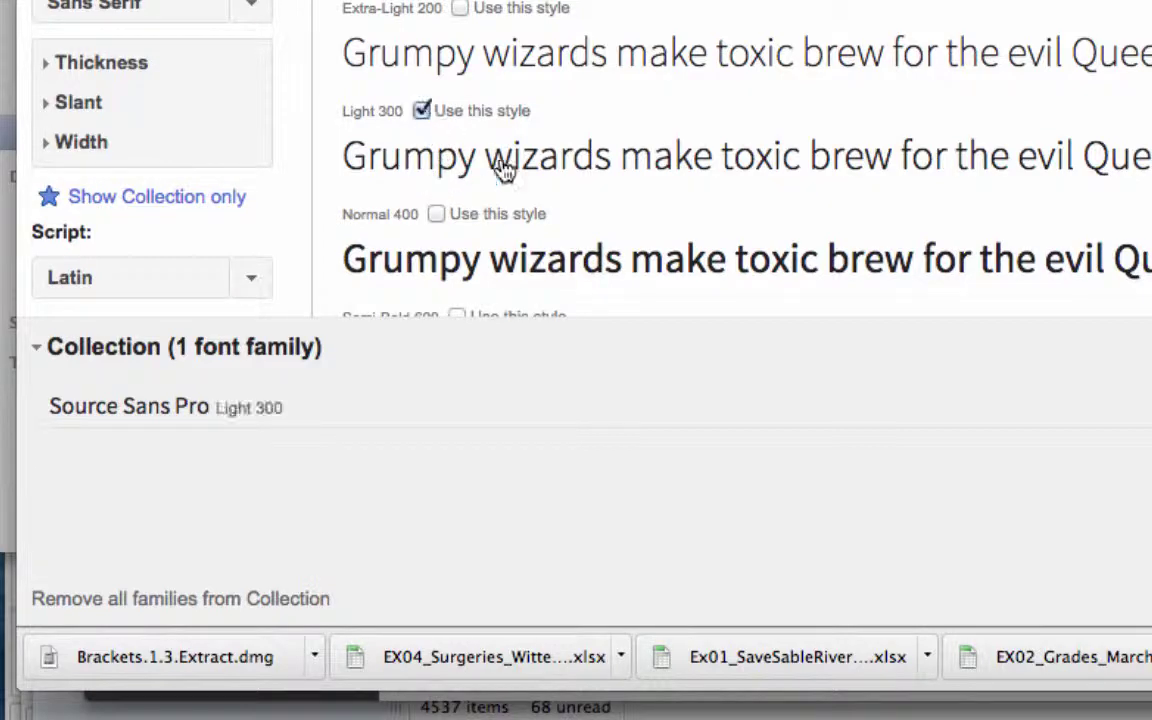
{"action": "scroll", "coordinate": [540, 178], "scroll_direction": "down", "scroll_amount": 4}
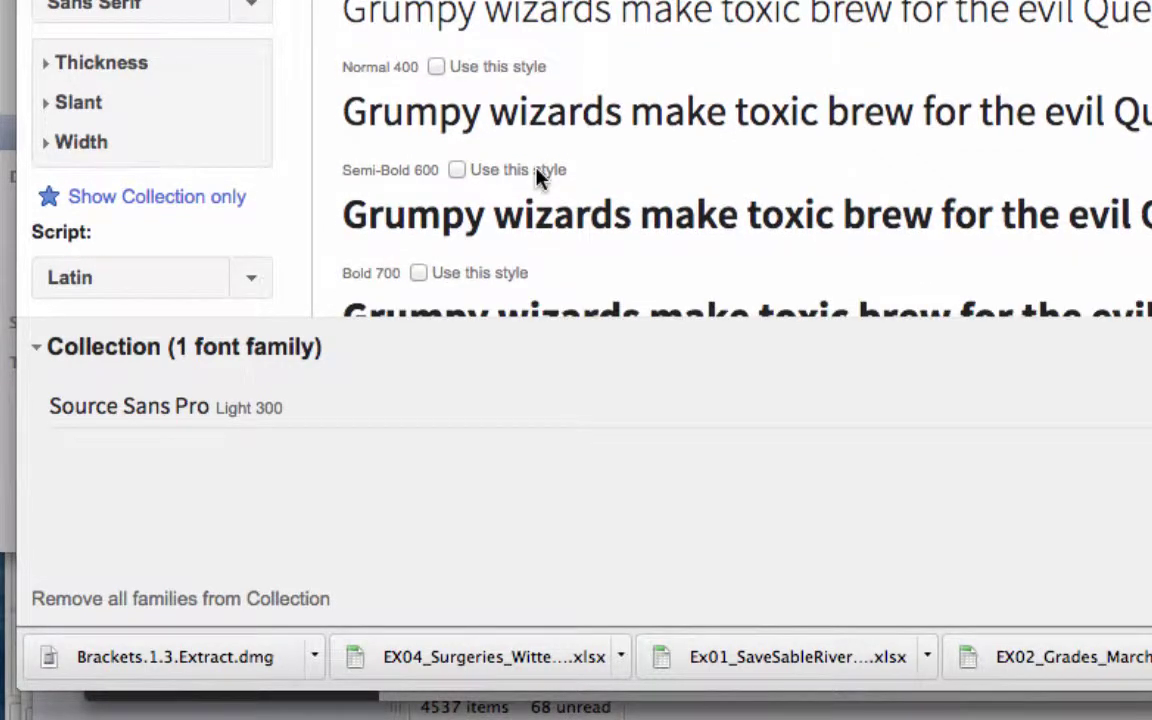
{"action": "scroll", "coordinate": [537, 175], "scroll_direction": "down", "scroll_amount": 7}
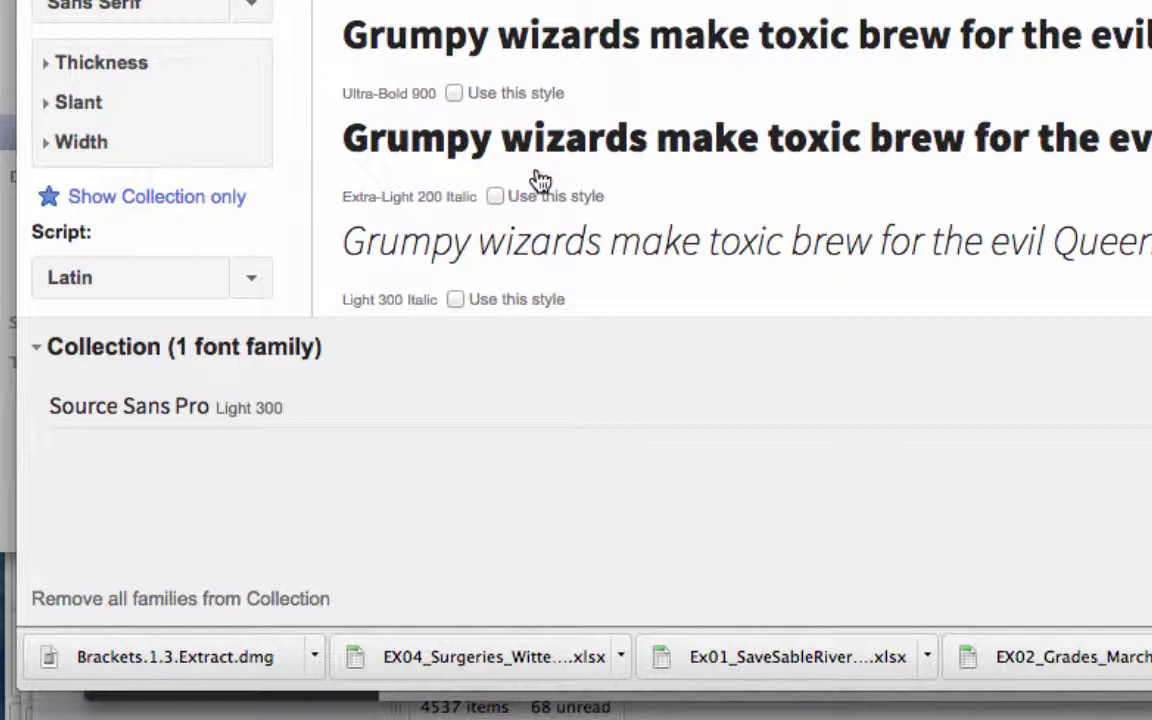
{"action": "scroll", "coordinate": [532, 175], "scroll_direction": "up", "scroll_amount": 1}
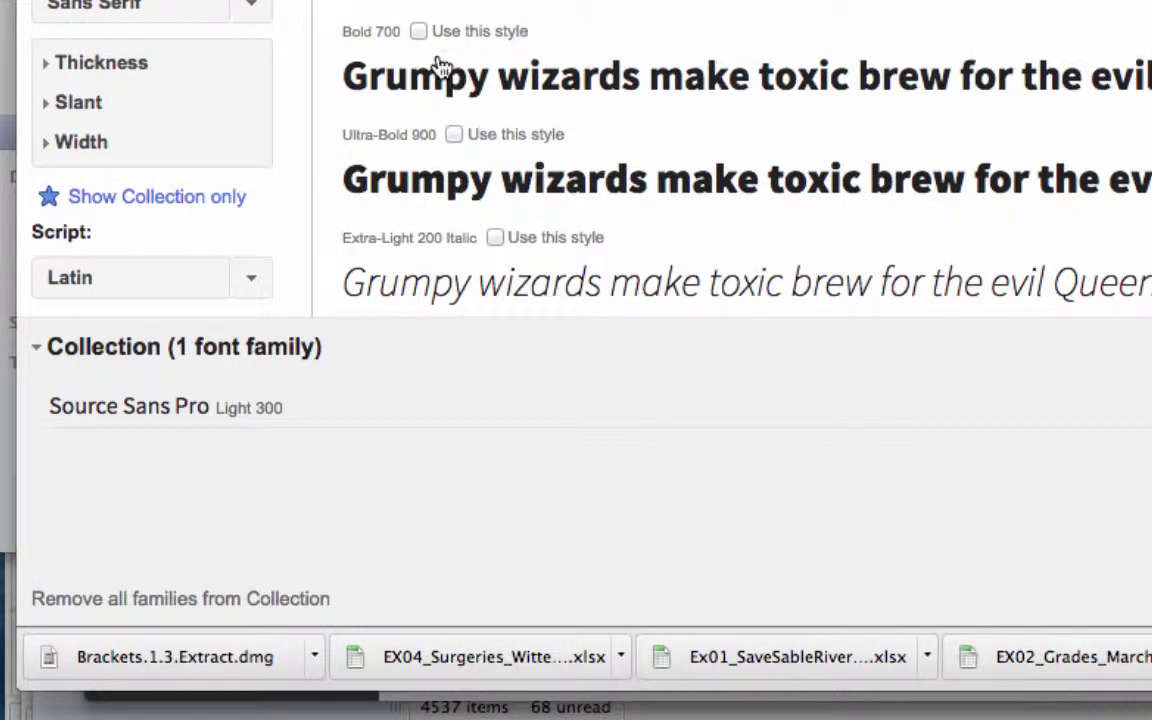
Also select the Bold 700 and Light 300 Italic styles
{"action": "left_click", "coordinate": [419, 32]}
{"action": "scroll", "coordinate": [535, 92], "scroll_direction": "down", "scroll_amount": 6}
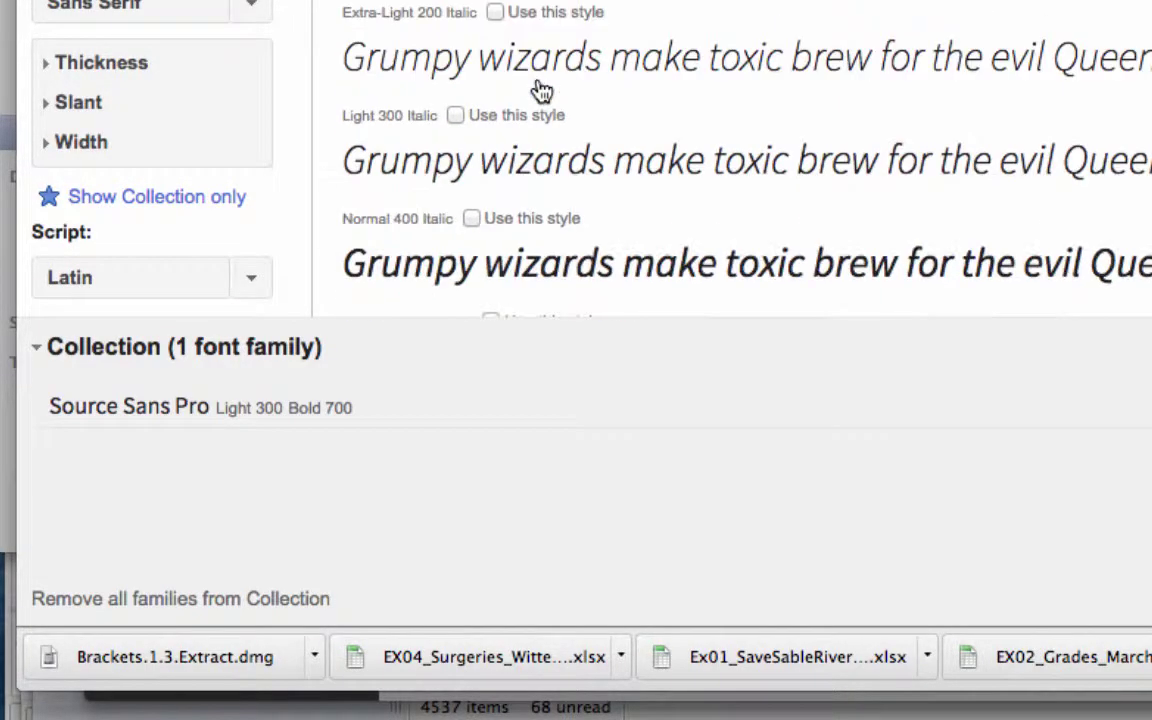
{"action": "scroll", "coordinate": [541, 90], "scroll_direction": "down", "scroll_amount": 6}
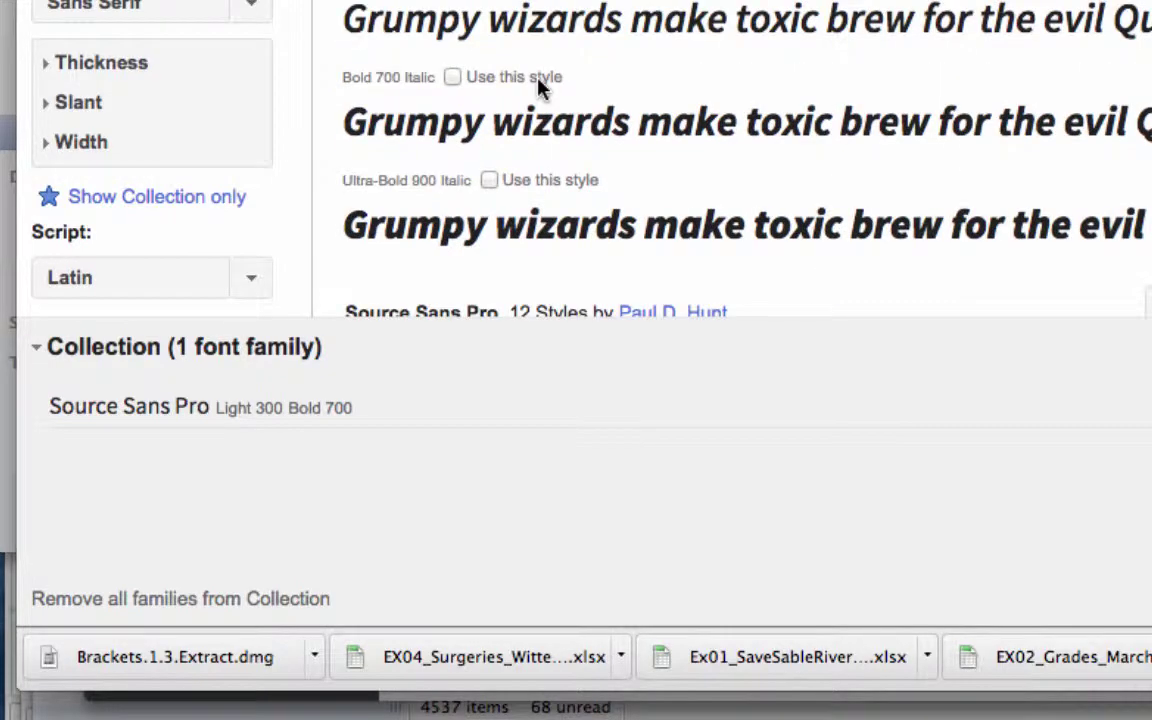
{"action": "scroll", "coordinate": [541, 90], "scroll_direction": "up", "scroll_amount": 3}
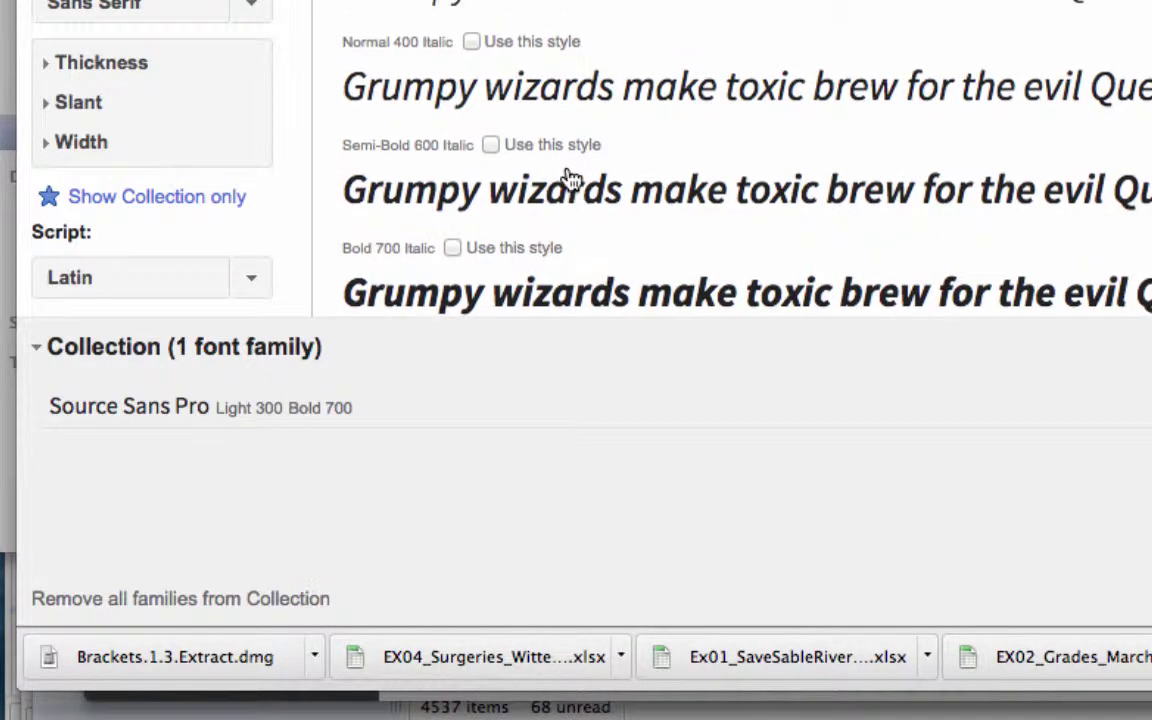
{"action": "scroll", "coordinate": [571, 178], "scroll_direction": "up", "scroll_amount": 4}
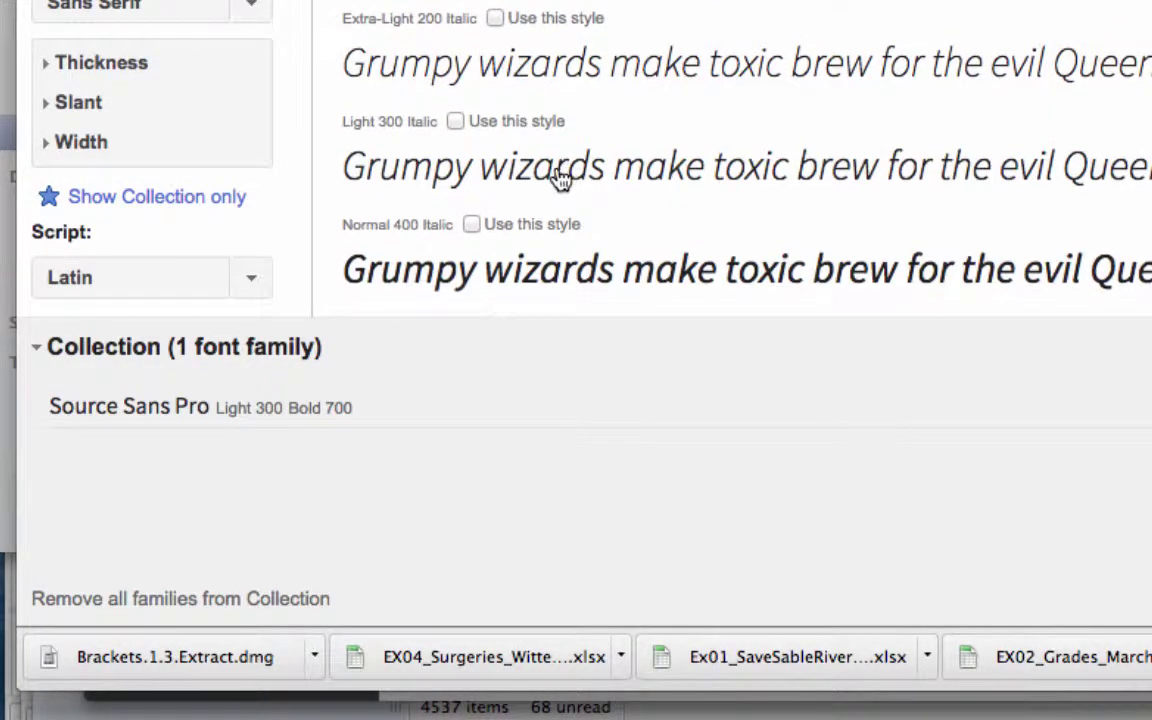
{"action": "left_click", "coordinate": [456, 121]}
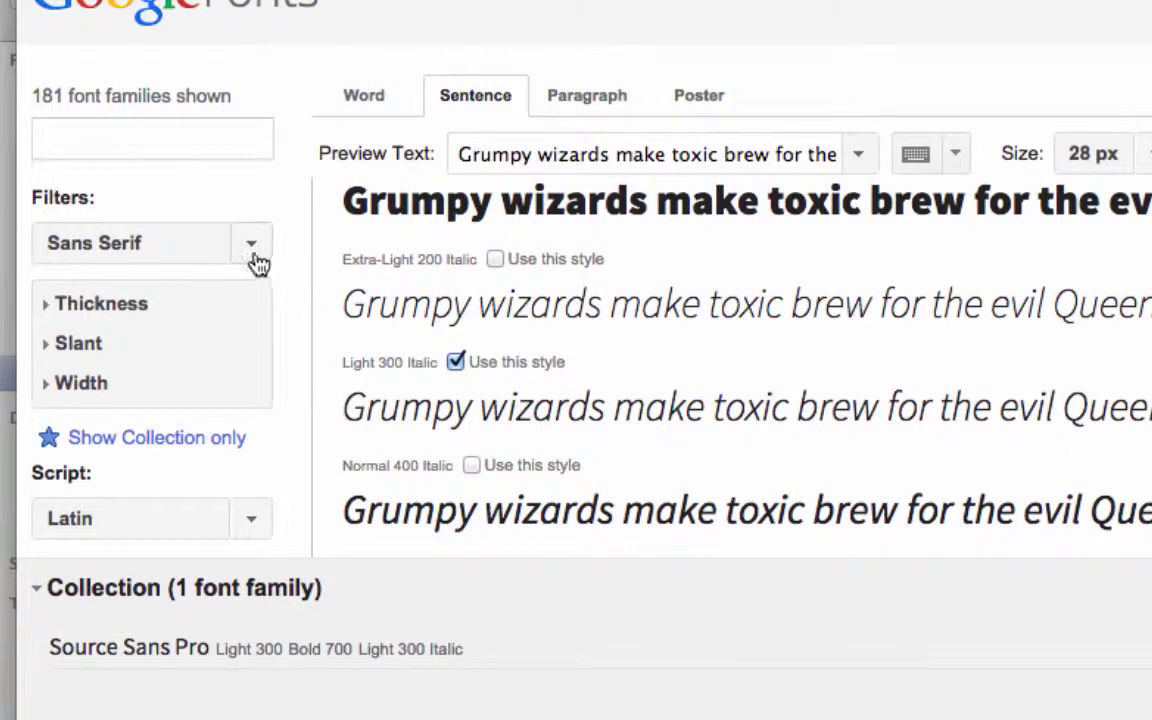
Switch the category filter from Sans Serif to Serif, showing 138 families
{"action": "left_click", "coordinate": [257, 250]}
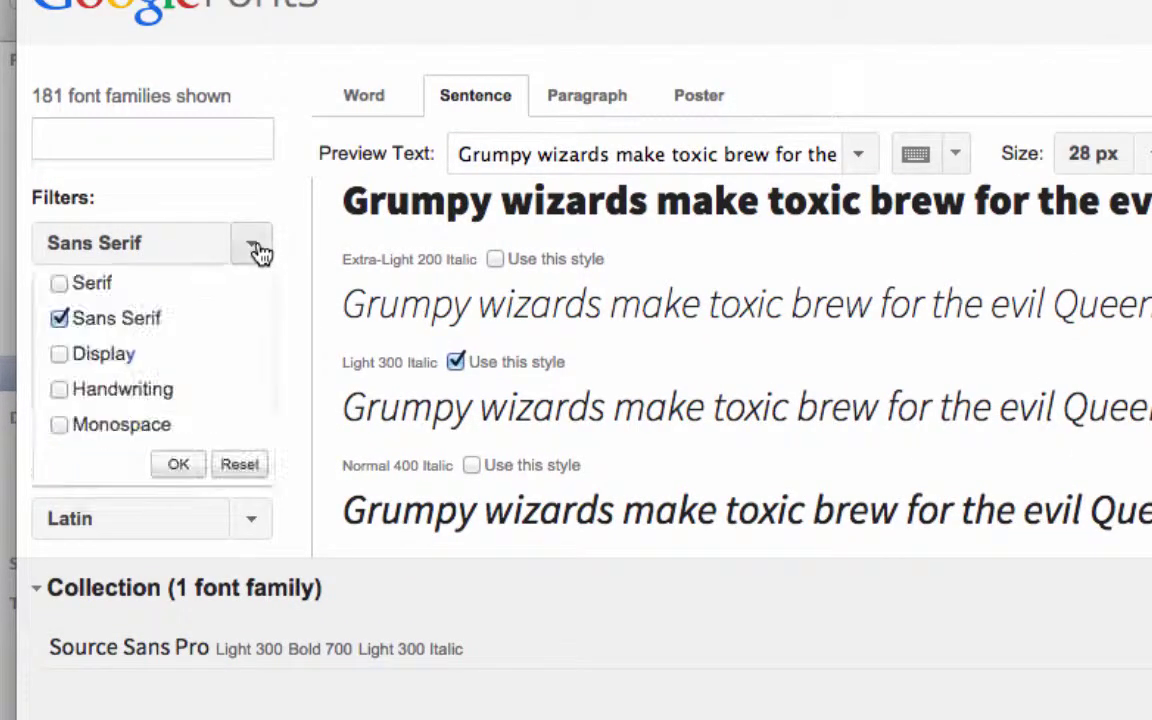
{"action": "left_click", "coordinate": [60, 318]}
{"action": "left_click", "coordinate": [61, 284]}
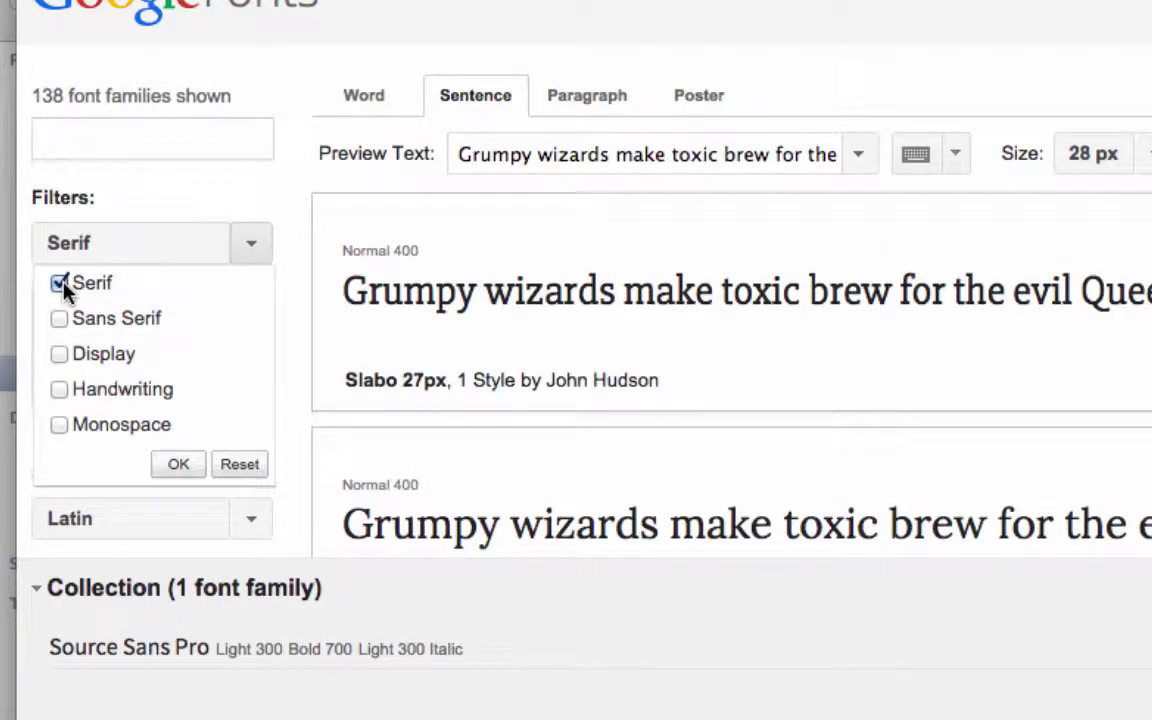
{"action": "scroll", "coordinate": [527, 375], "scroll_direction": "down", "scroll_amount": 3}
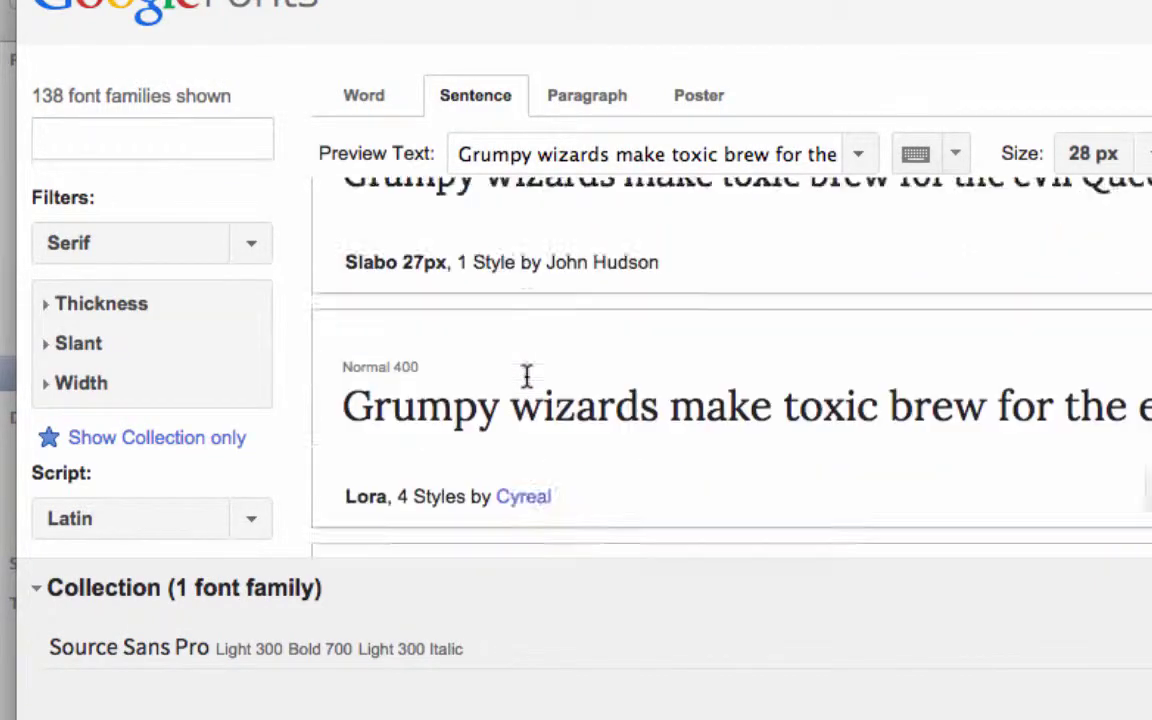
{"action": "scroll", "coordinate": [527, 380], "scroll_direction": "down", "scroll_amount": 5}
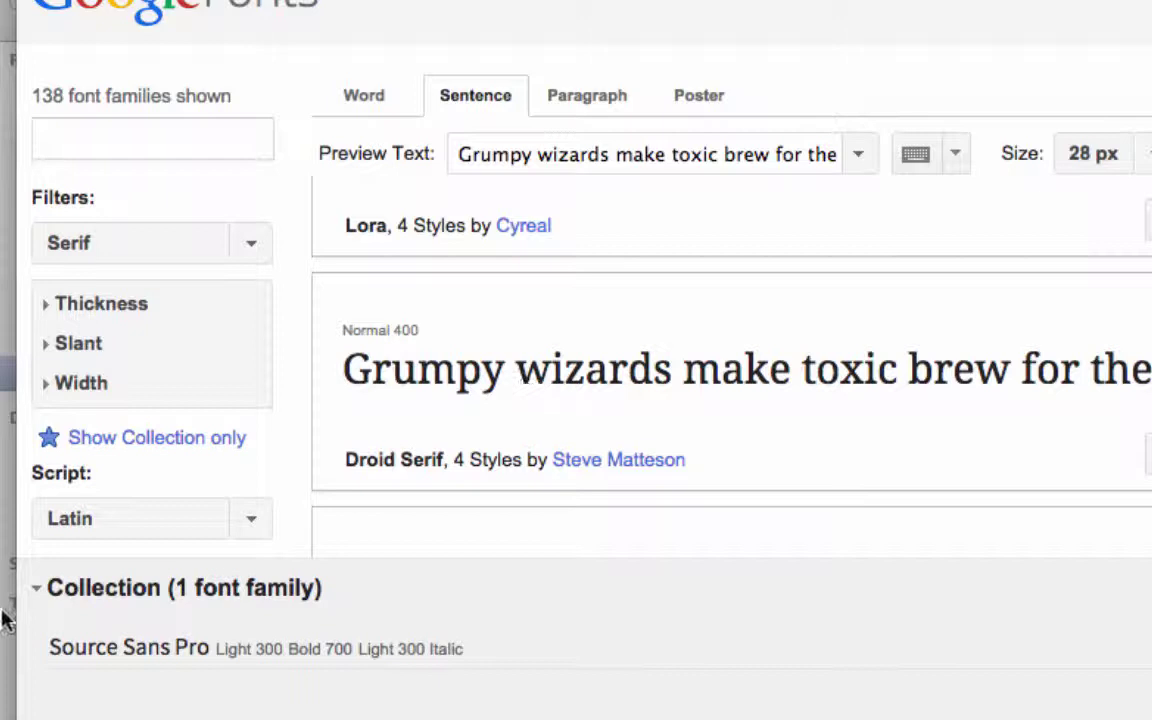
Collapse the Collection tray and expand Roboto Slab to preview its 4 styles
{"action": "left_click", "coordinate": [36, 590]}
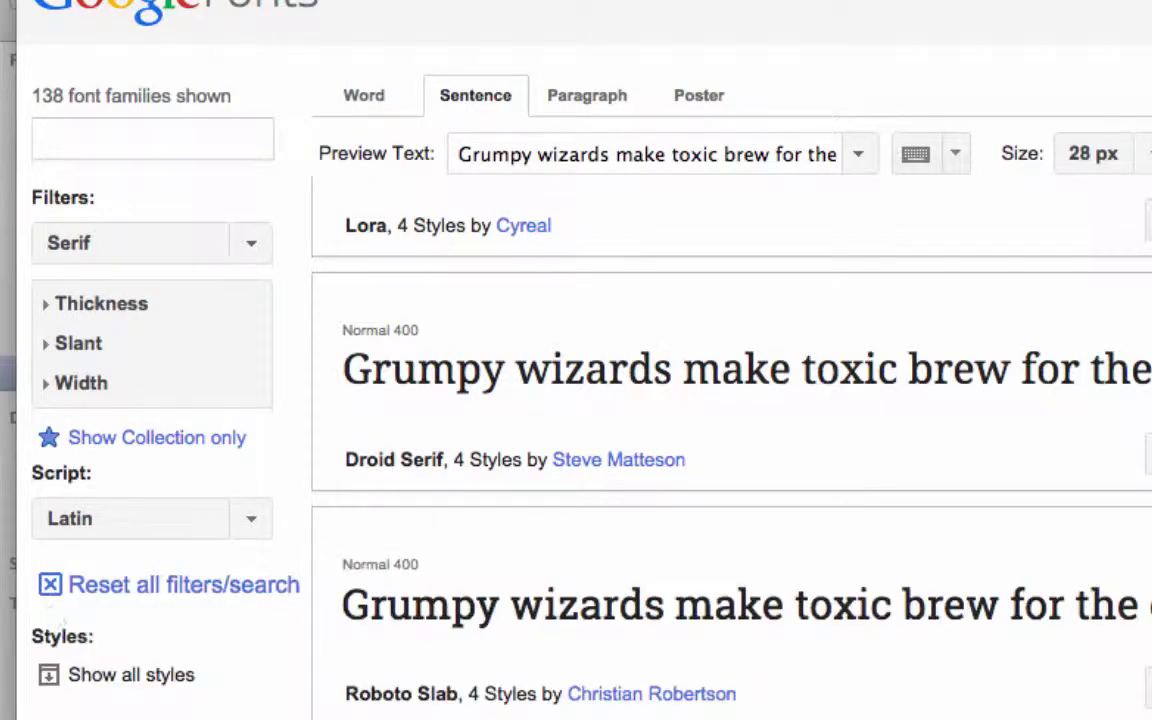
{"action": "scroll", "coordinate": [646, 474], "scroll_direction": "down", "scroll_amount": 2}
{"action": "scroll", "coordinate": [645, 474], "scroll_direction": "down", "scroll_amount": 3}
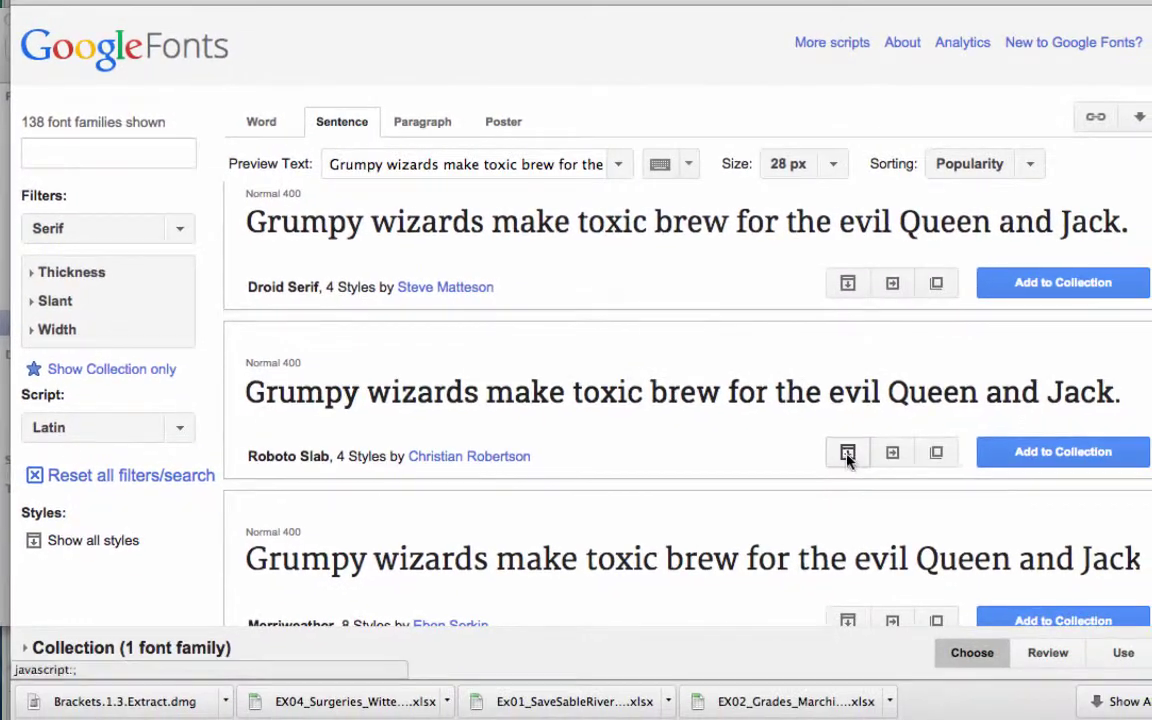
{"action": "left_click", "coordinate": [1148, 547]}
{"action": "scroll", "coordinate": [722, 452], "scroll_direction": "down", "scroll_amount": 5}
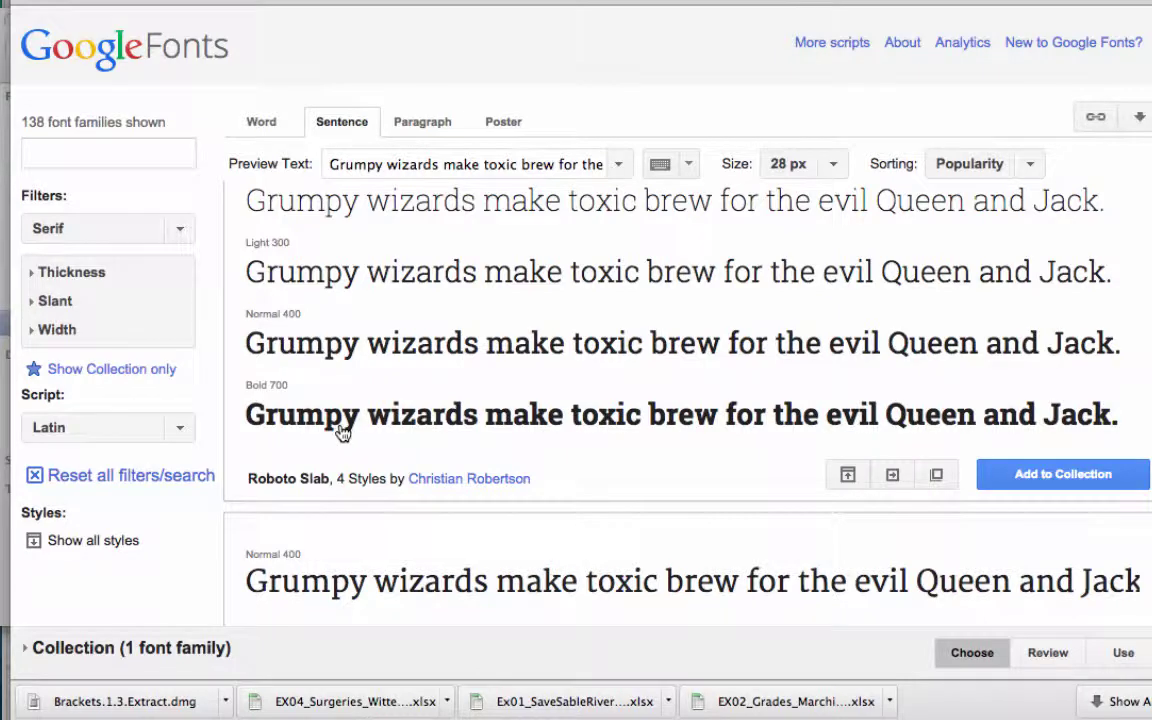
Add Roboto Slab with only Bold 700 selected and expand the two-family collection
{"action": "left_click", "coordinate": [1110, 475]}
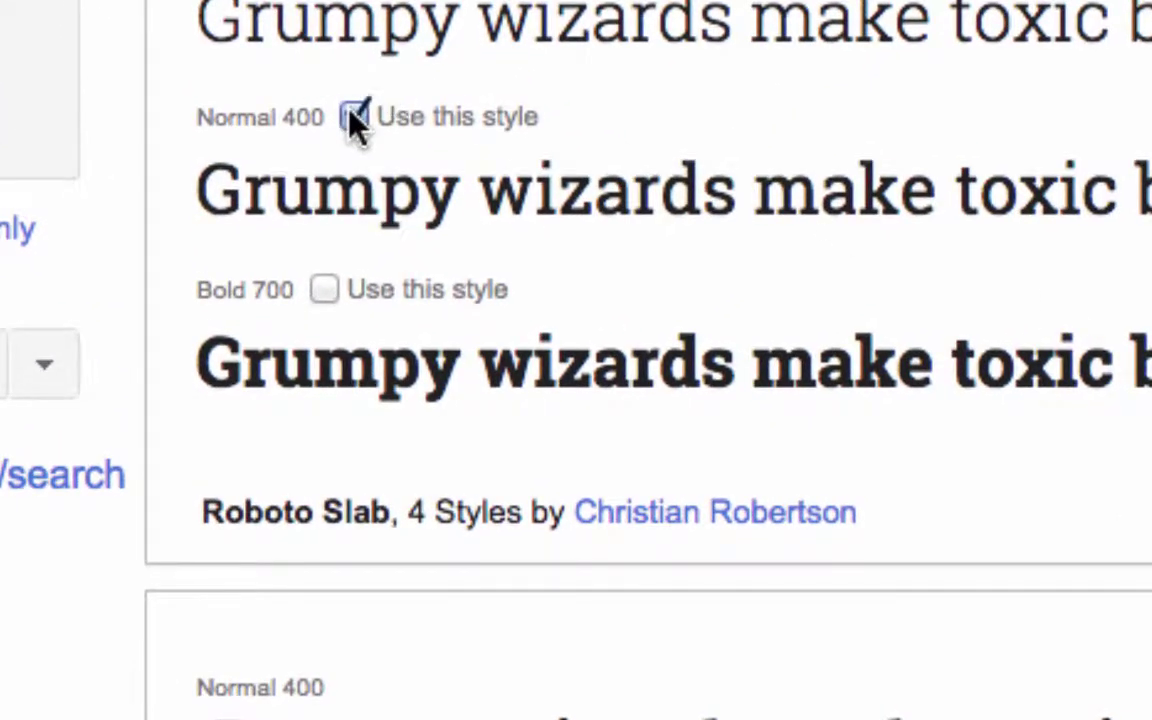
{"action": "left_click", "coordinate": [354, 117]}
{"action": "left_click", "coordinate": [324, 289]}
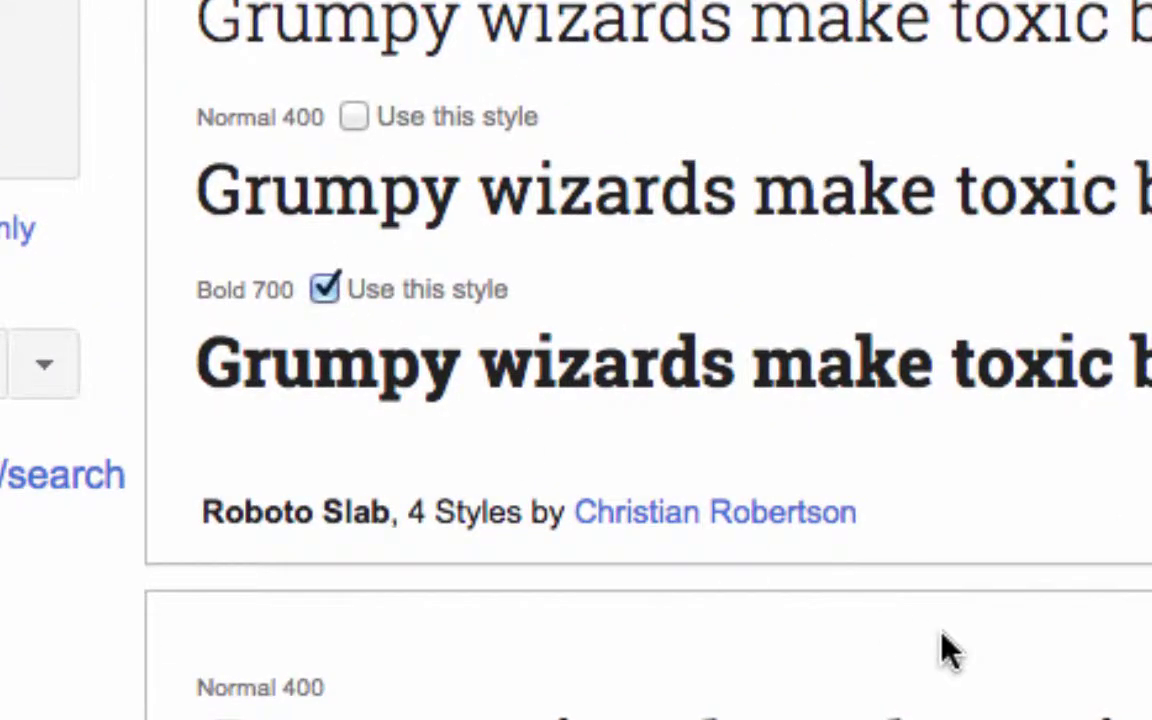
{"action": "scroll", "coordinate": [942, 632], "scroll_direction": "down", "scroll_amount": 3}
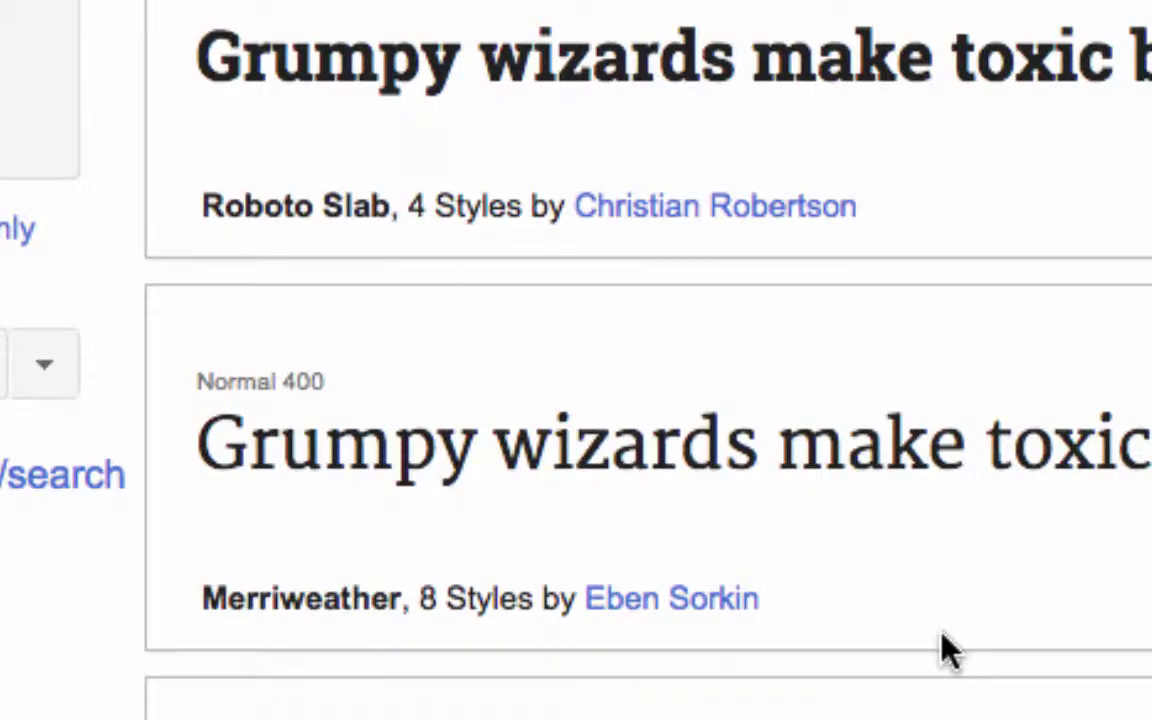
{"action": "scroll", "coordinate": [945, 648], "scroll_direction": "up", "scroll_amount": 5}
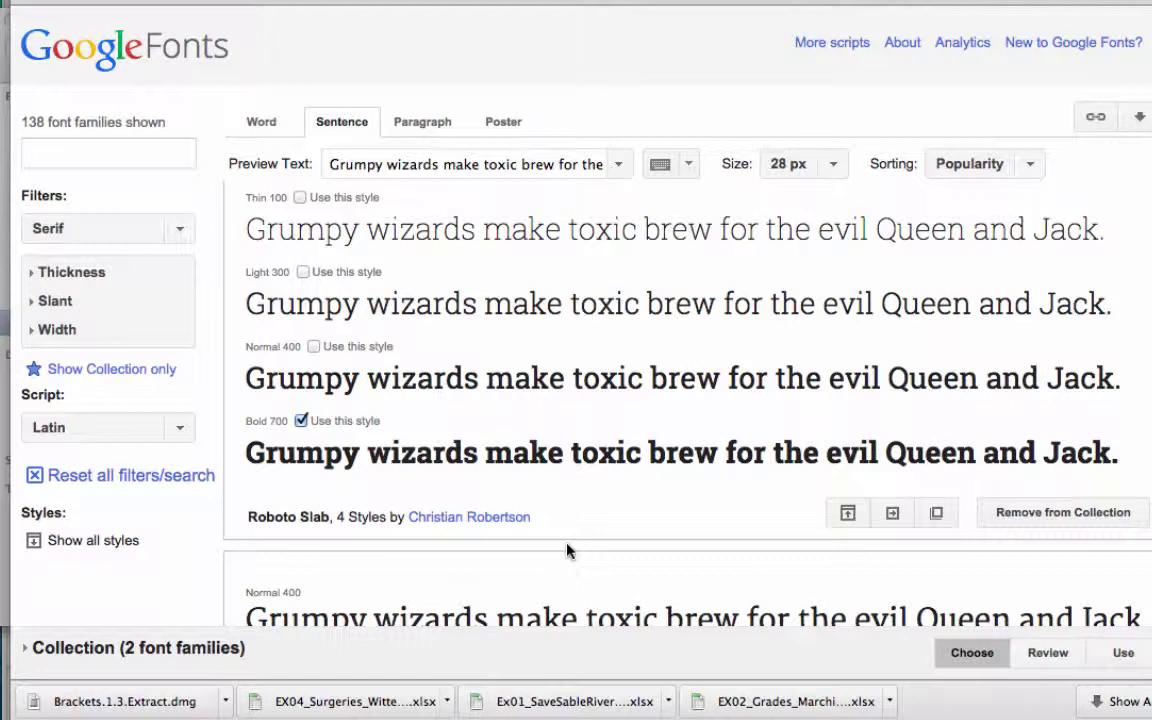
{"action": "left_click", "coordinate": [27, 652]}
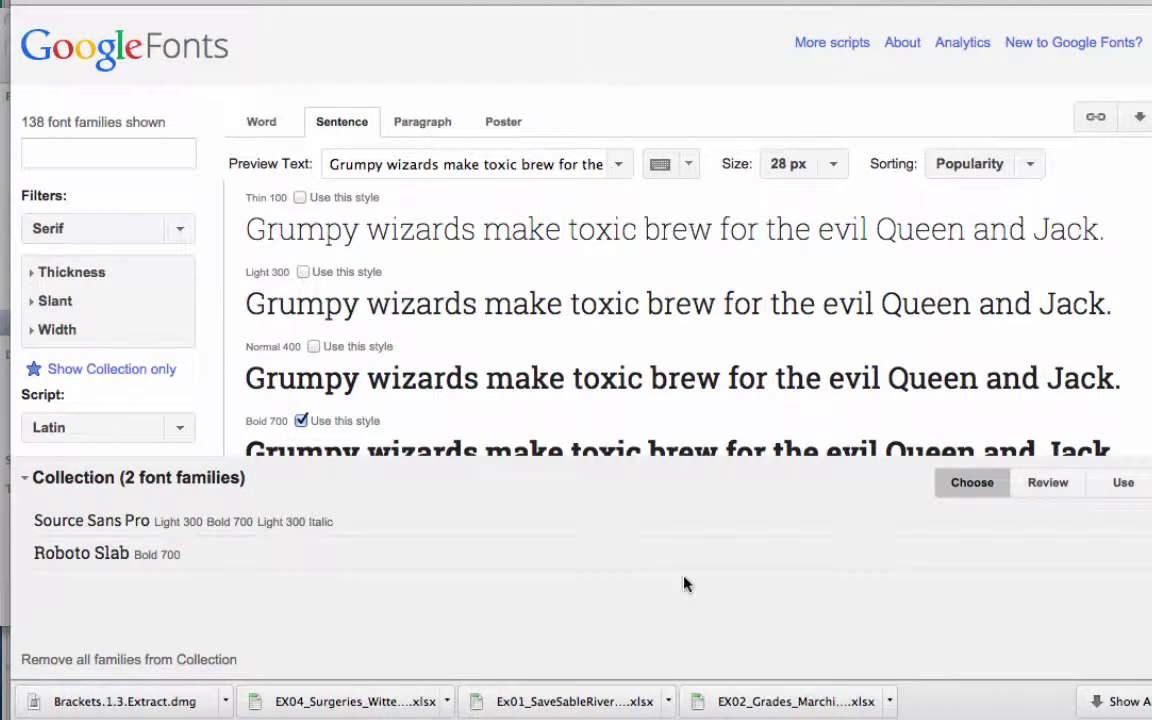
Open the Review page comparing Source Sans Pro and Roboto Slab
{"action": "left_click", "coordinate": [1048, 483]}
{"action": "scroll", "coordinate": [733, 343], "scroll_direction": "down", "scroll_amount": 3}
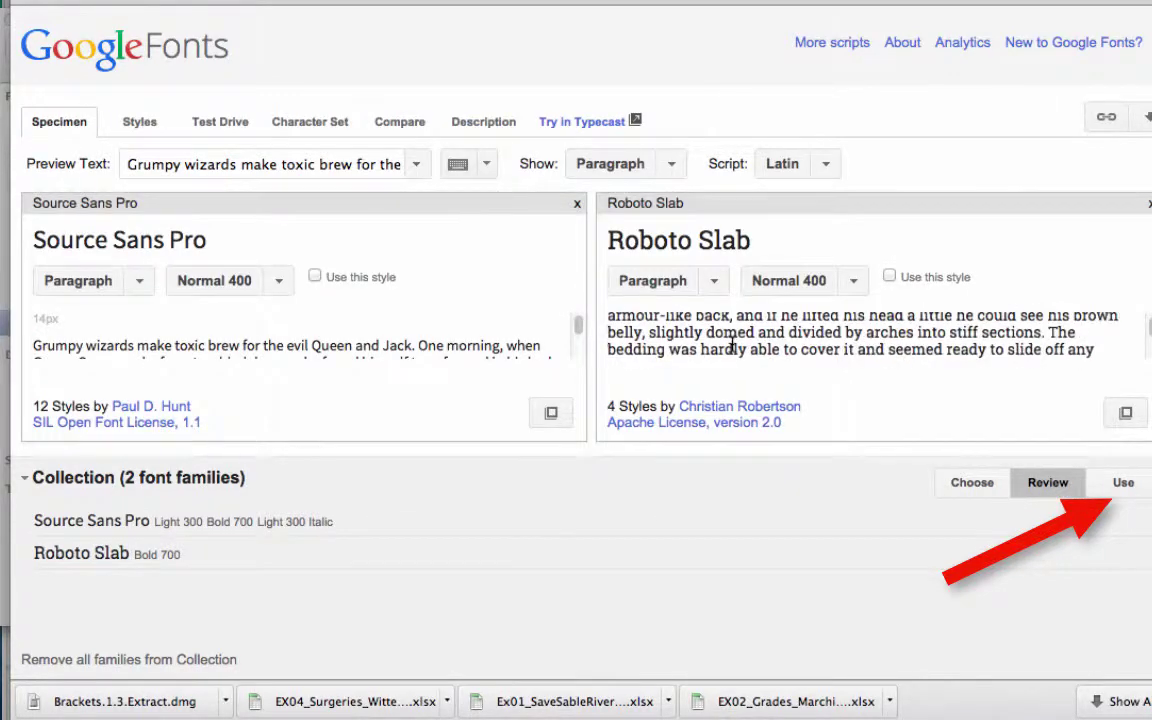
{"action": "scroll", "coordinate": [733, 343], "scroll_direction": "up", "scroll_amount": 5}
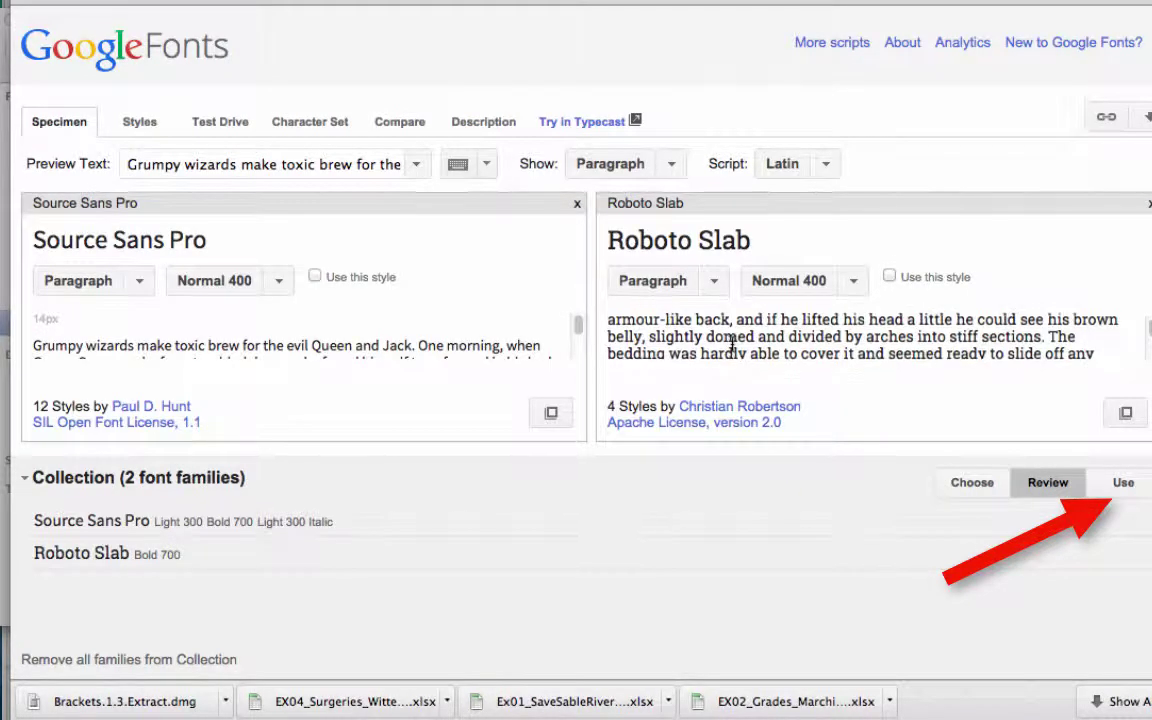
Preview both fonts' specimens in Typecast, then return to the Google Fonts review
{"action": "left_click", "coordinate": [634, 121]}
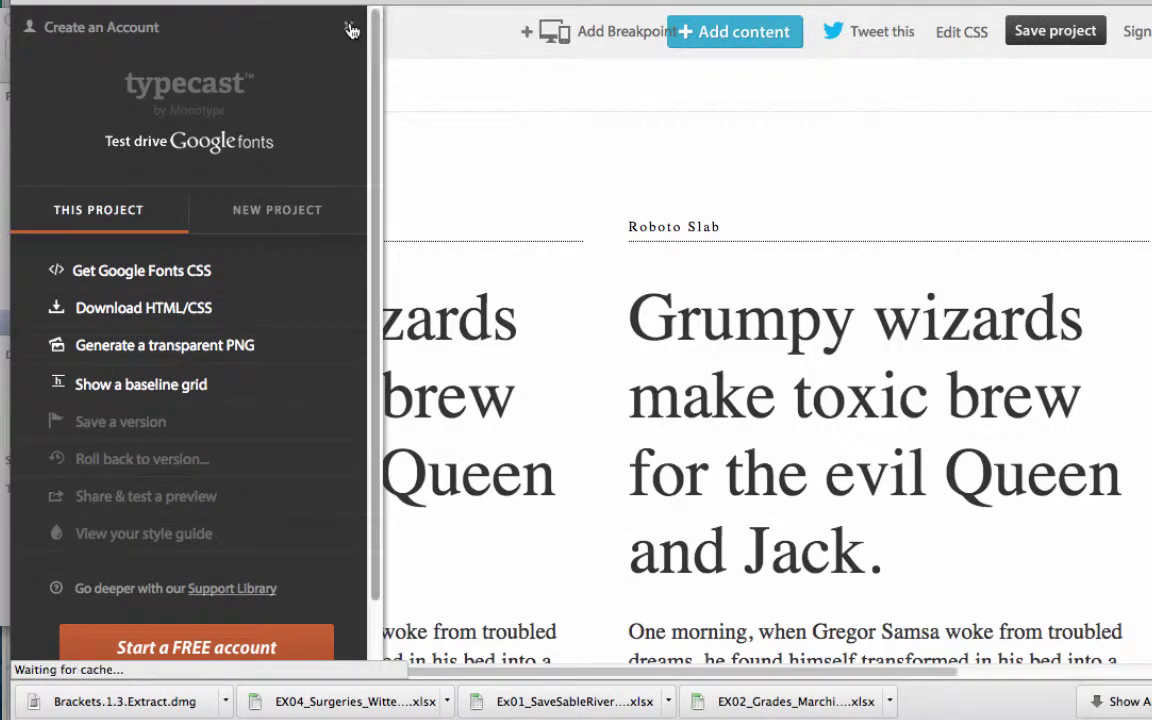
{"action": "left_click", "coordinate": [351, 31]}
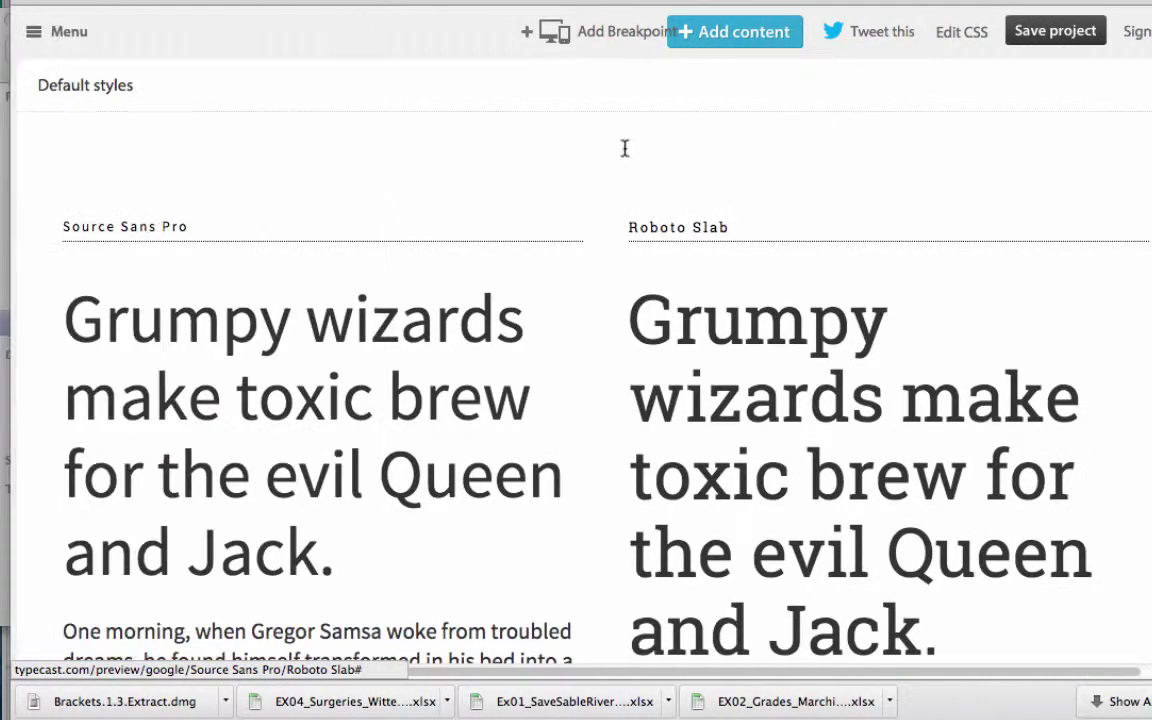
{"action": "scroll", "coordinate": [825, 316], "scroll_direction": "down", "scroll_amount": 5}
{"action": "scroll", "coordinate": [825, 316], "scroll_direction": "down", "scroll_amount": 10}
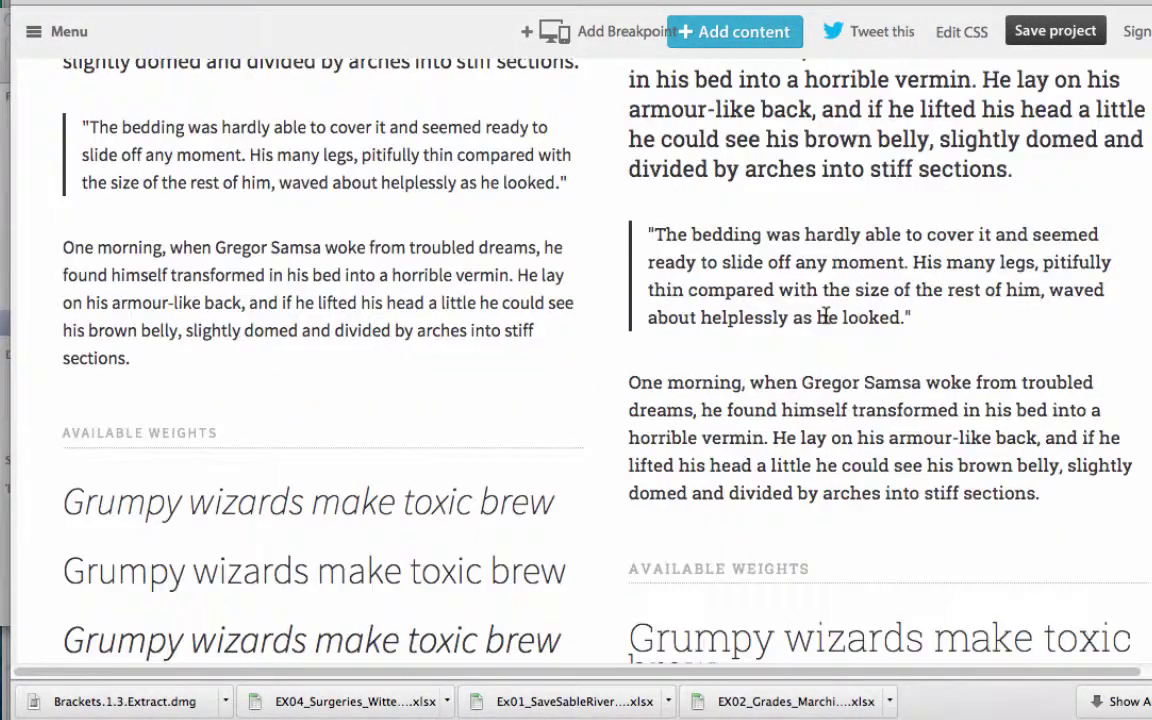
{"action": "scroll", "coordinate": [825, 316], "scroll_direction": "down", "scroll_amount": 8}
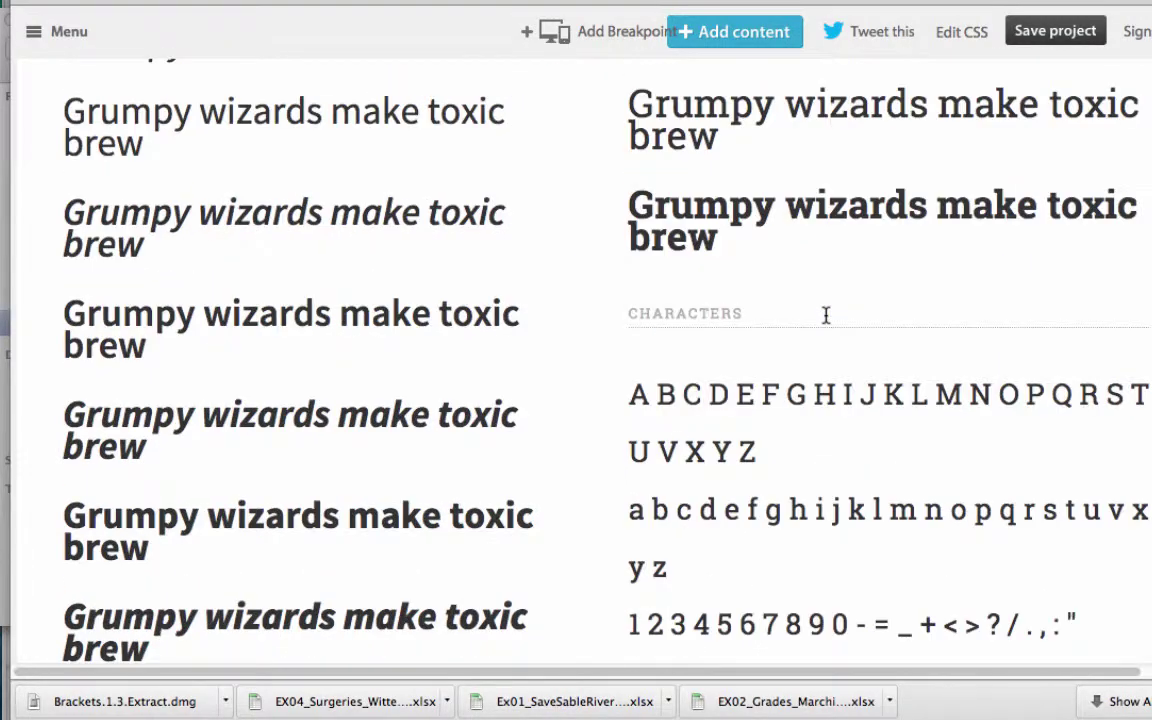
{"action": "scroll", "coordinate": [825, 316], "scroll_direction": "up", "scroll_amount": 4}
{"action": "scroll", "coordinate": [825, 316], "scroll_direction": "down", "scroll_amount": 10}
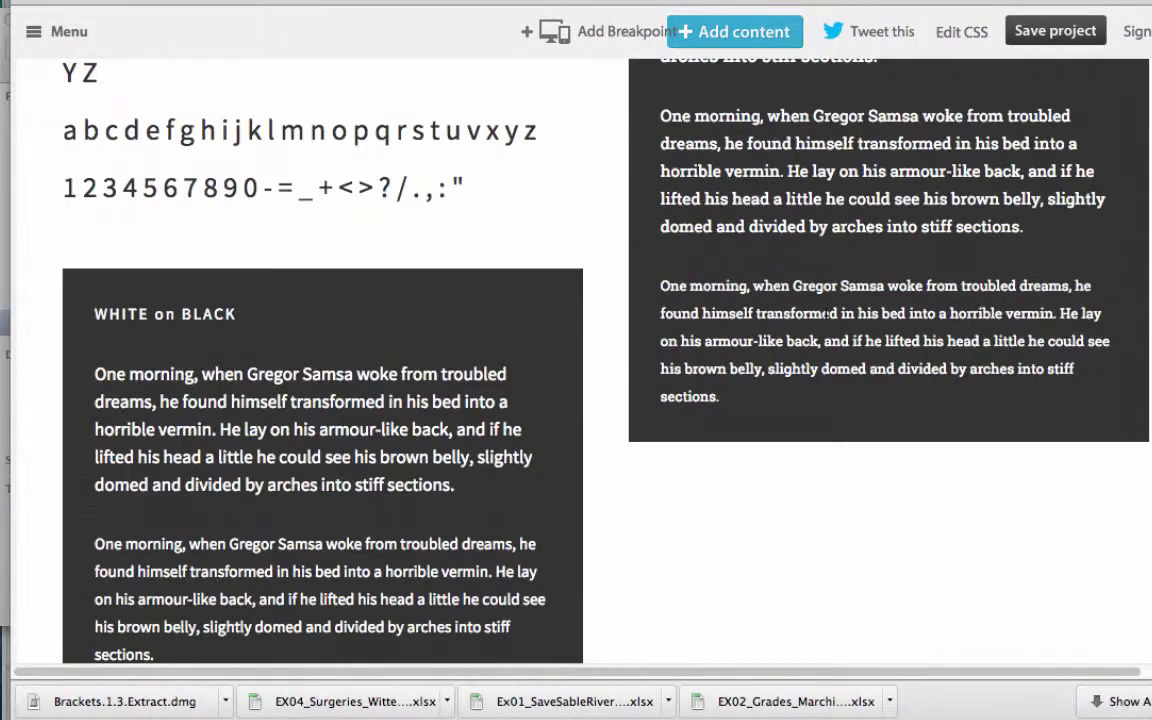
{"action": "scroll", "coordinate": [825, 316], "scroll_direction": "up", "scroll_amount": 10}
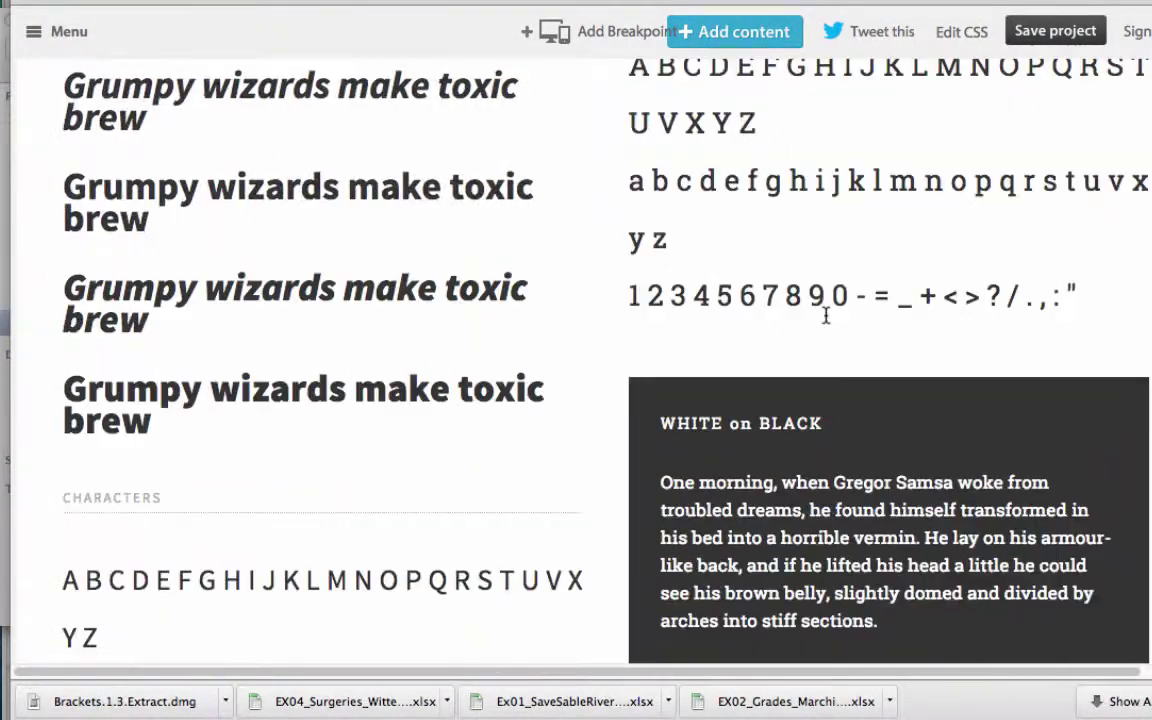
{"action": "scroll", "coordinate": [825, 316], "scroll_direction": "up", "scroll_amount": 10}
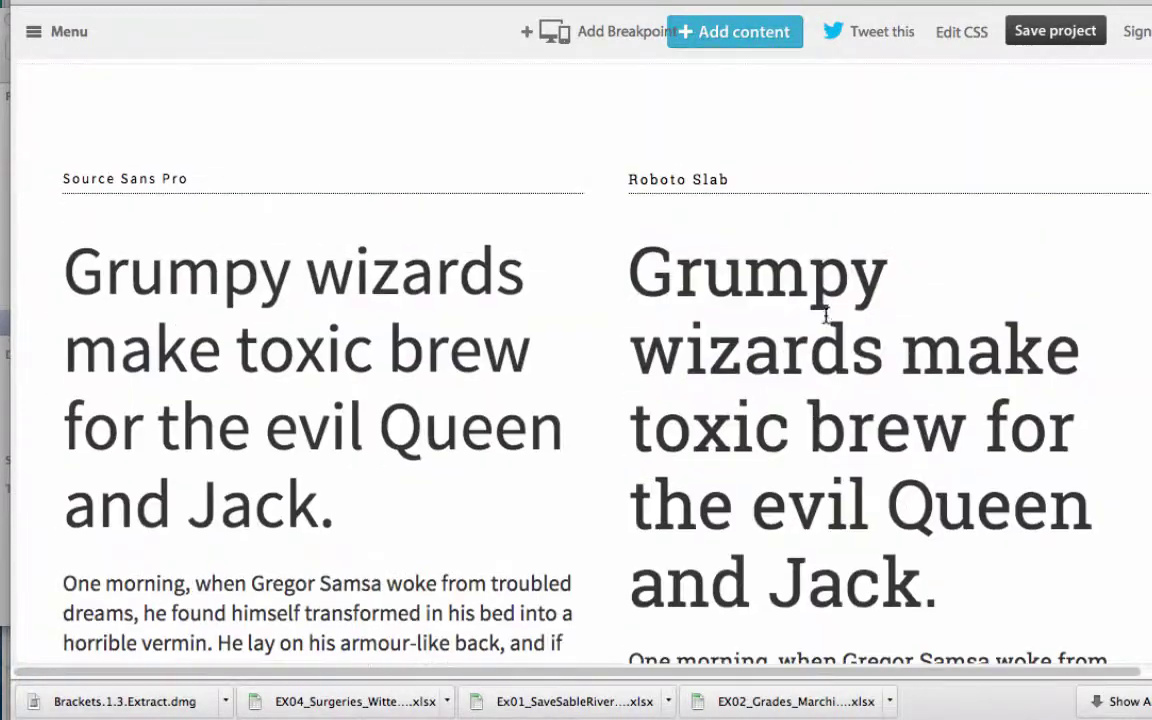
{"action": "scroll", "coordinate": [812, 352], "scroll_direction": "down", "scroll_amount": 1}
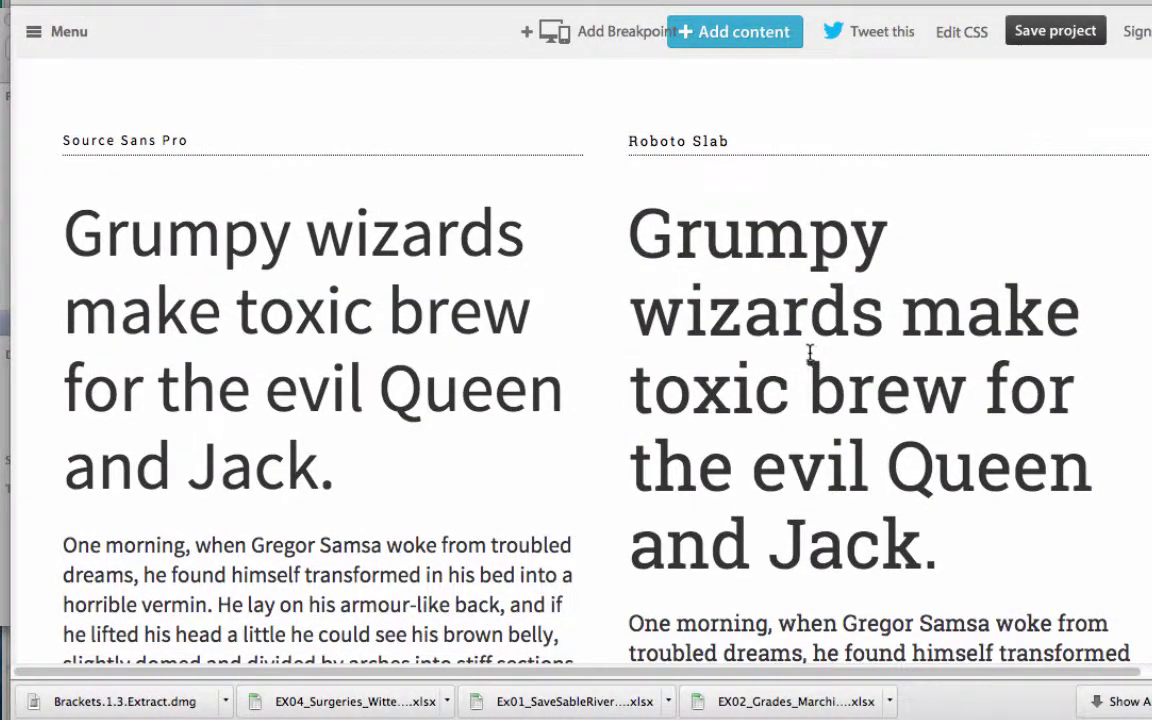
{"action": "key", "text": "super+w"}
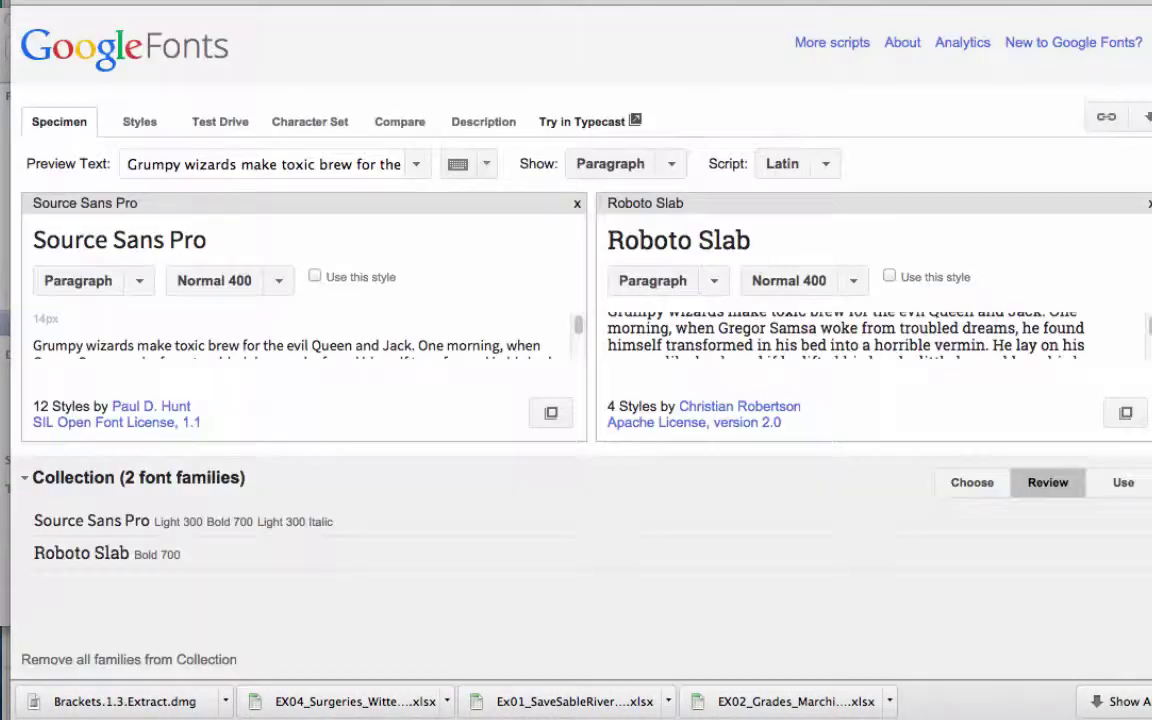
Show the Use page's stylesheet link and font-family rules for 'Source Sans Pro' and 'Roboto Slab'
{"action": "left_click", "coordinate": [1125, 484]}
{"action": "scroll", "coordinate": [517, 432], "scroll_direction": "down", "scroll_amount": 3}
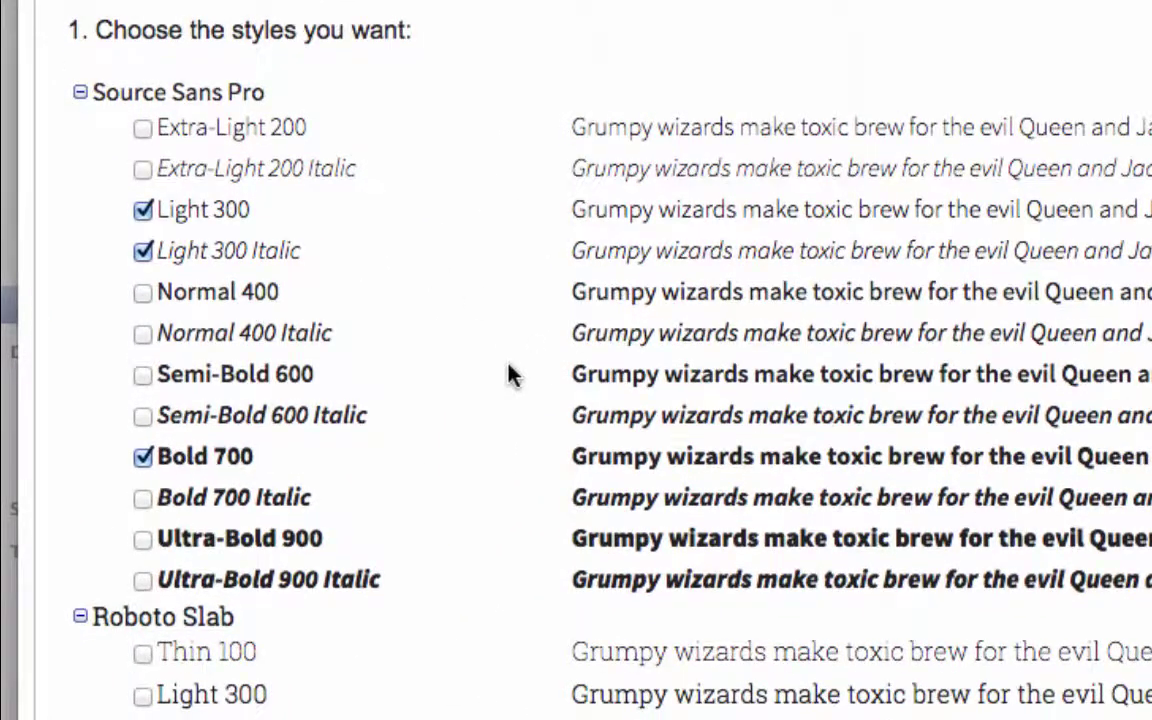
{"action": "scroll", "coordinate": [510, 375], "scroll_direction": "down", "scroll_amount": 5}
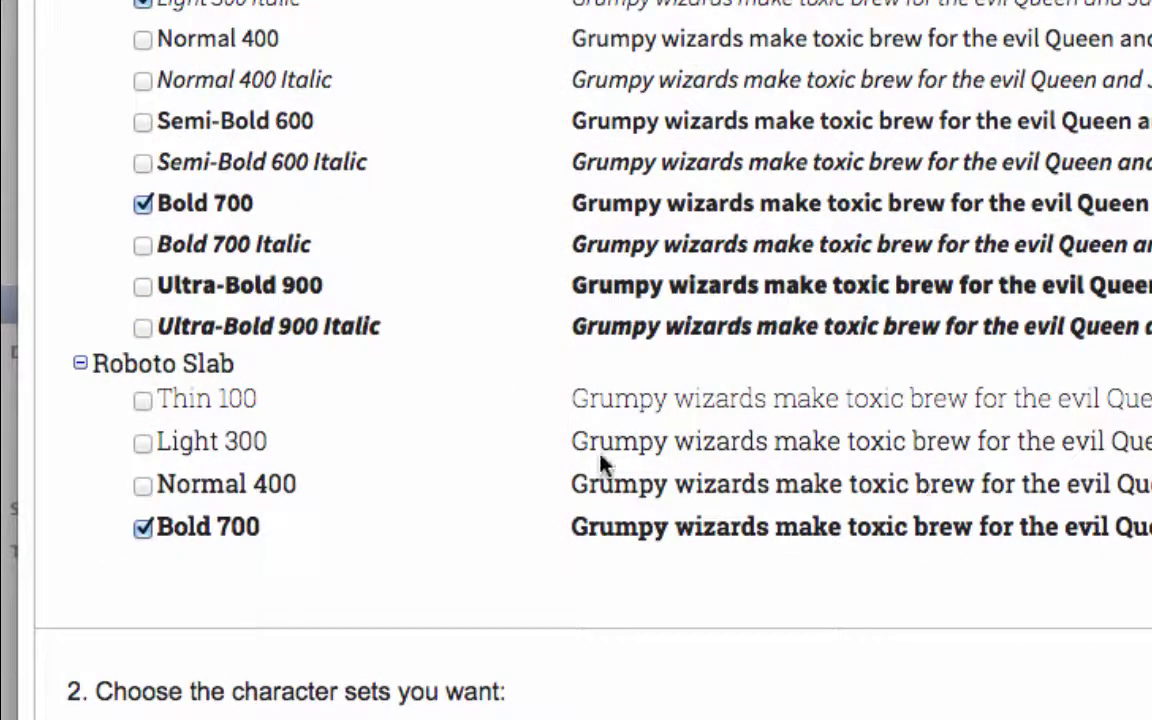
{"action": "scroll", "coordinate": [600, 470], "scroll_direction": "down", "scroll_amount": 4}
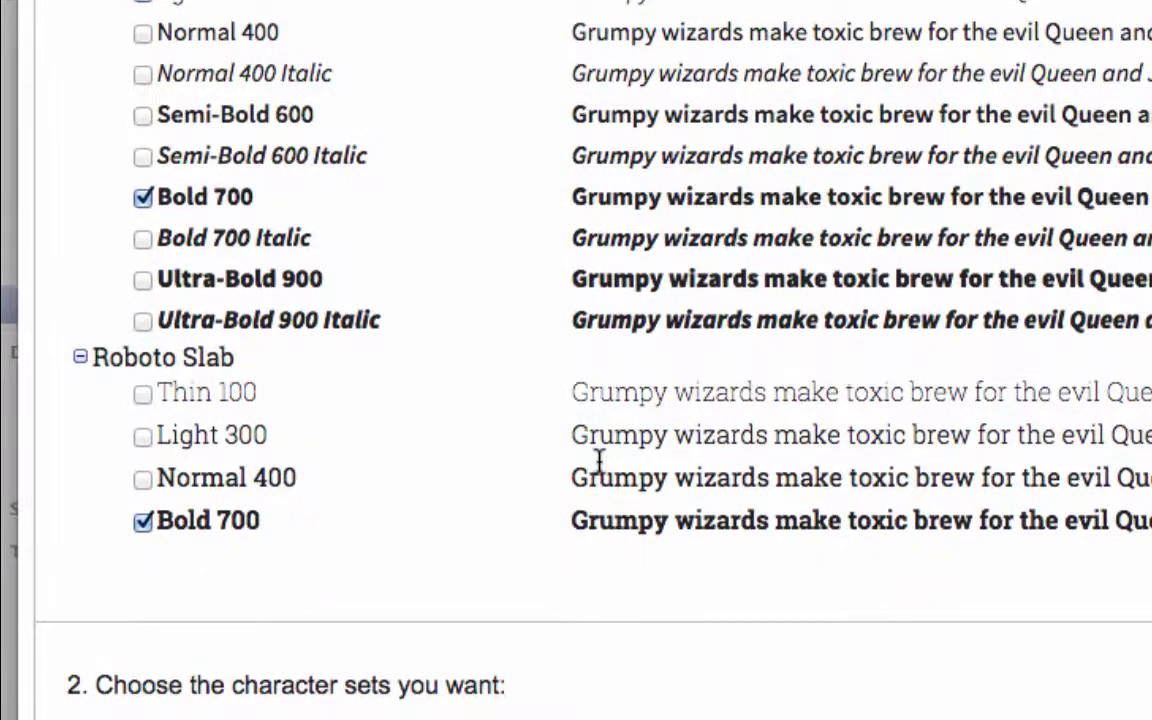
{"action": "scroll", "coordinate": [600, 470], "scroll_direction": "down", "scroll_amount": 3}
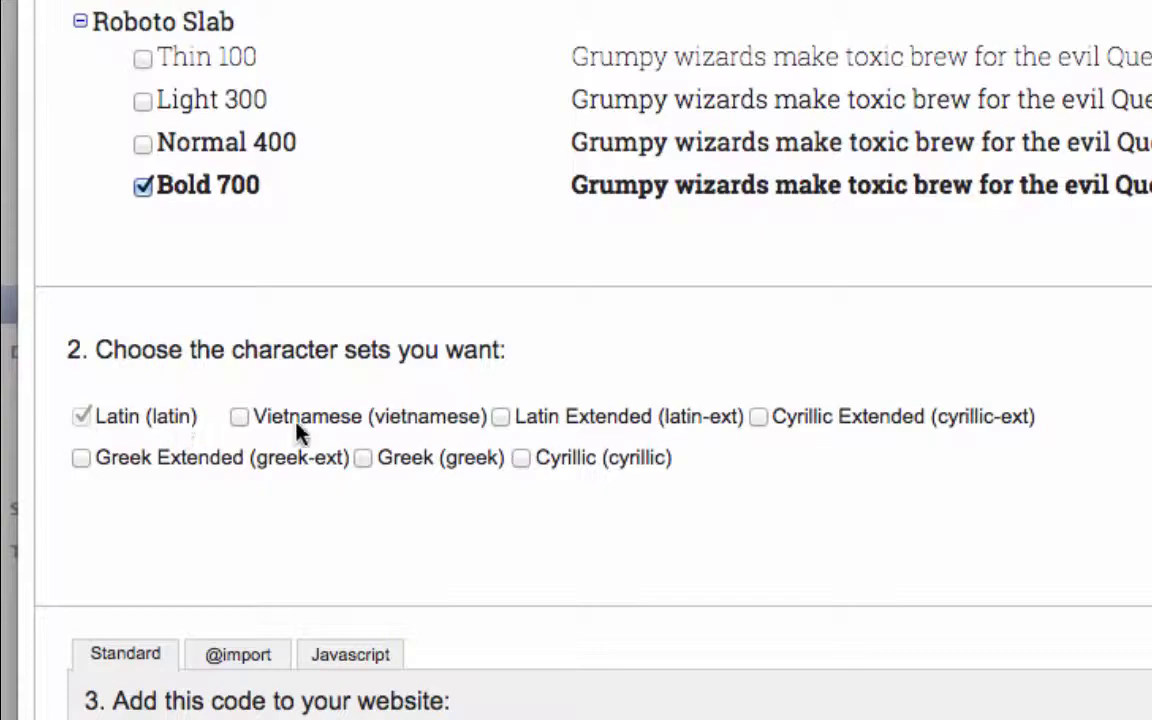
{"action": "scroll", "coordinate": [510, 525], "scroll_direction": "down", "scroll_amount": 8}
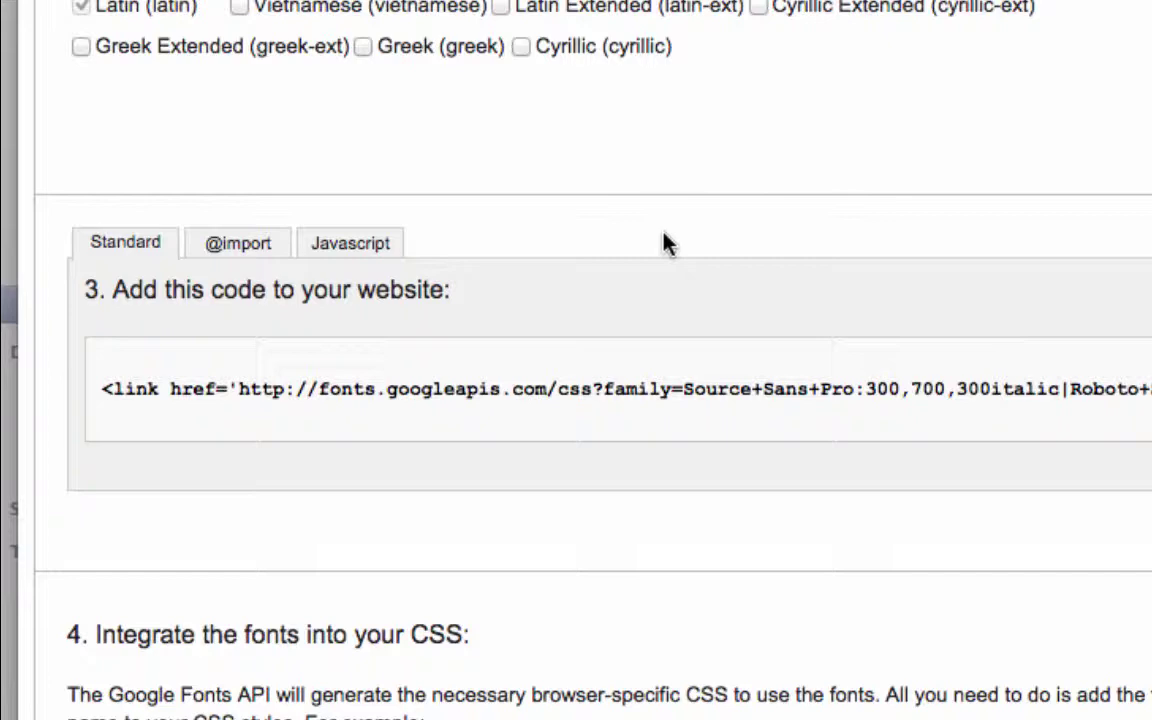
{"action": "scroll", "coordinate": [668, 244], "scroll_direction": "up", "scroll_amount": 2}
{"action": "scroll", "coordinate": [668, 244], "scroll_direction": "down", "scroll_amount": 3}
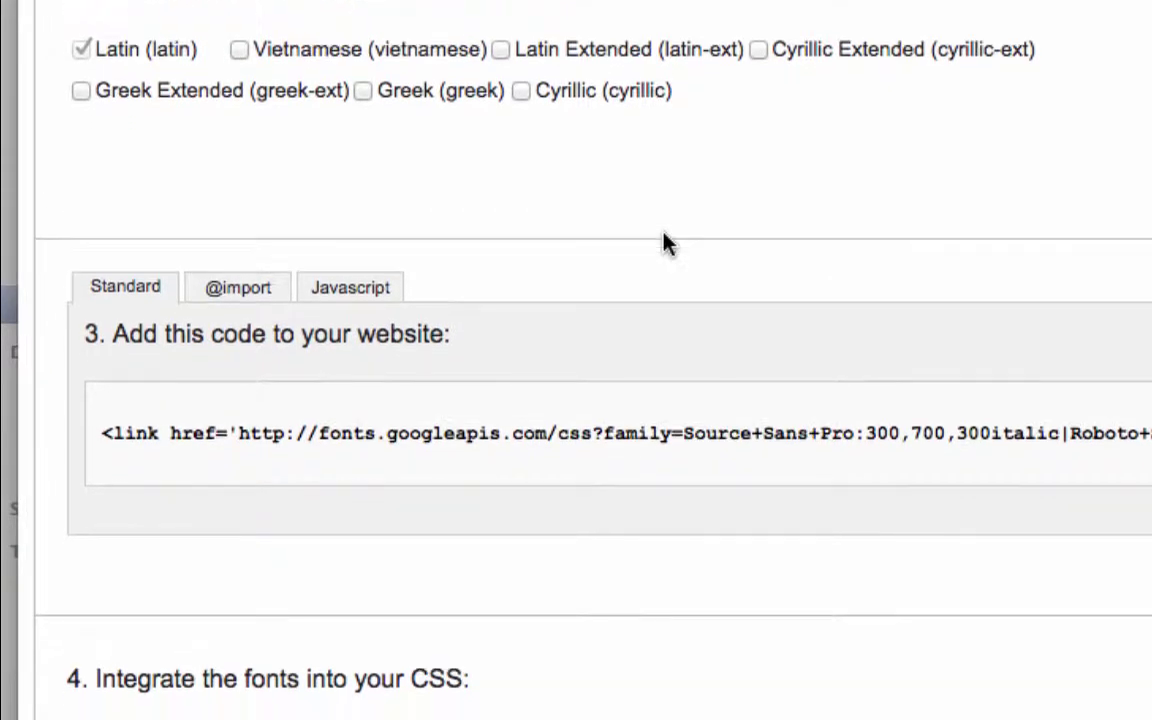
{"action": "scroll", "coordinate": [668, 244], "scroll_direction": "down", "scroll_amount": 6}
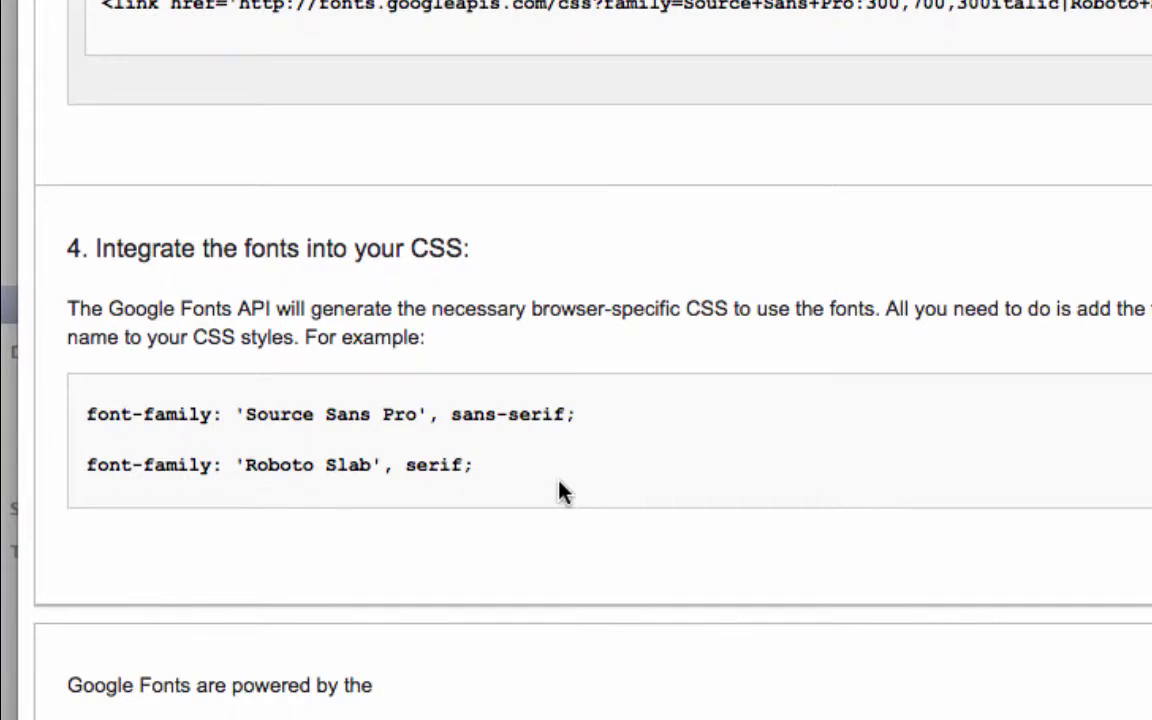
{"action": "scroll", "coordinate": [800, 253], "scroll_direction": "up", "scroll_amount": 1}
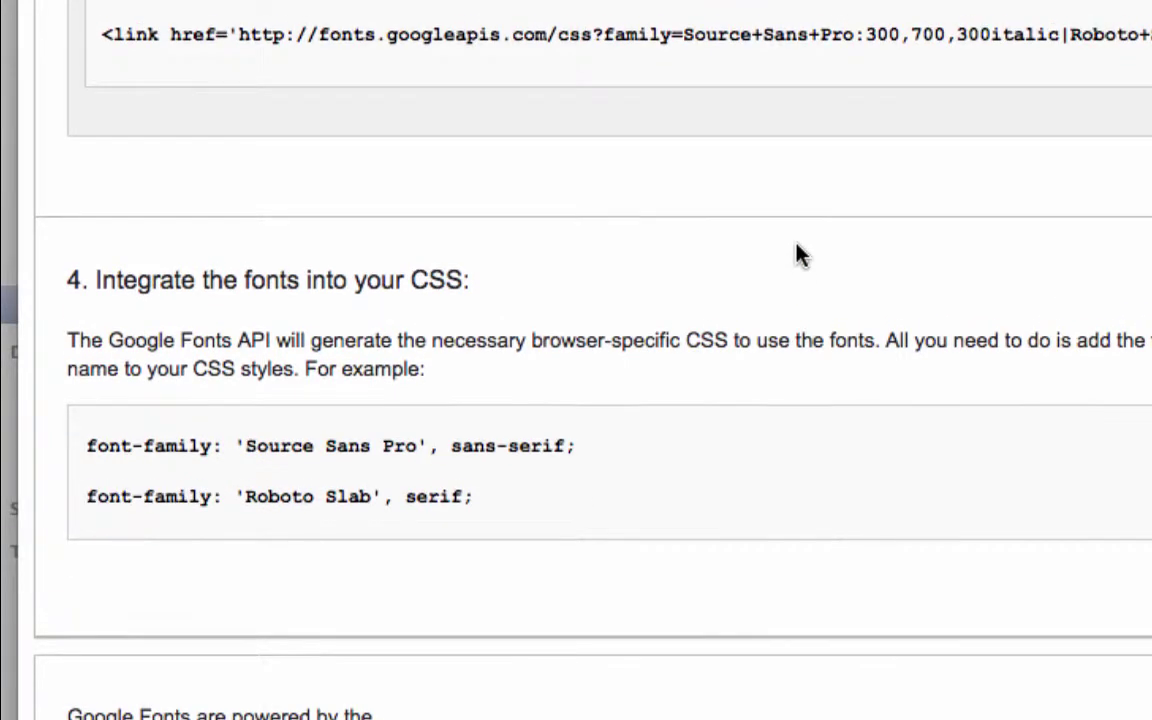